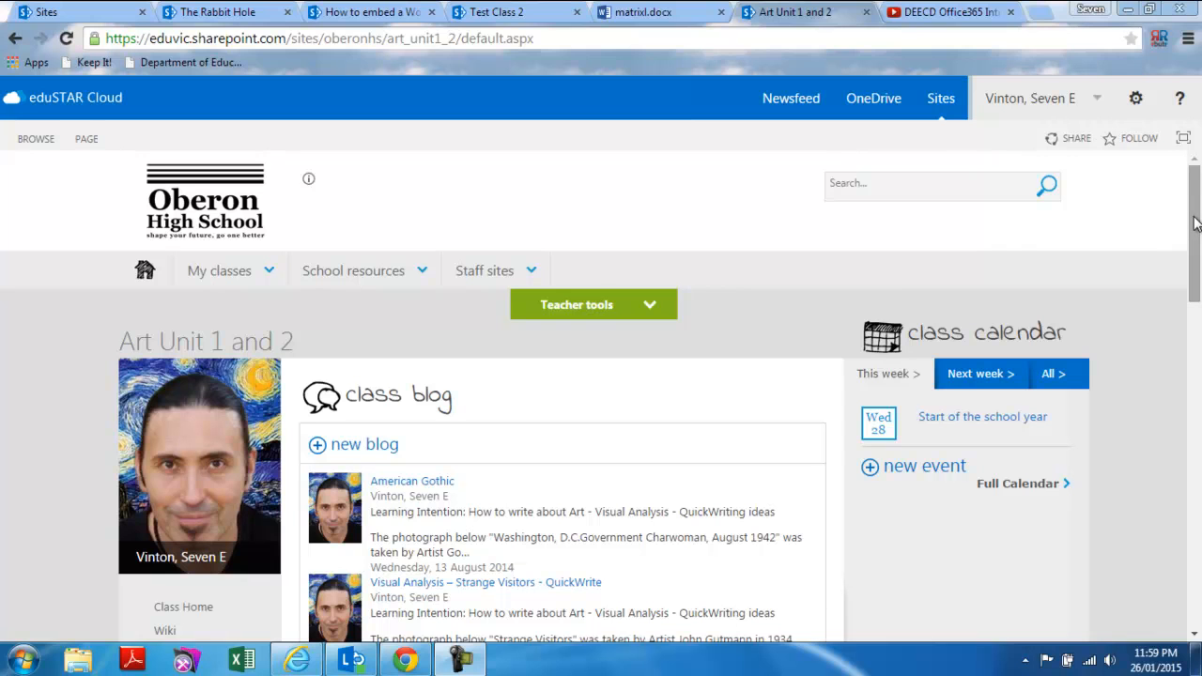
Step: Open the class wiki of the Art Unit 1 and 2 site and look over its newsfeed and wiki page list
{"action": "left_click_drag", "start_coordinate": [1195, 222], "coordinate": [1200, 279]}
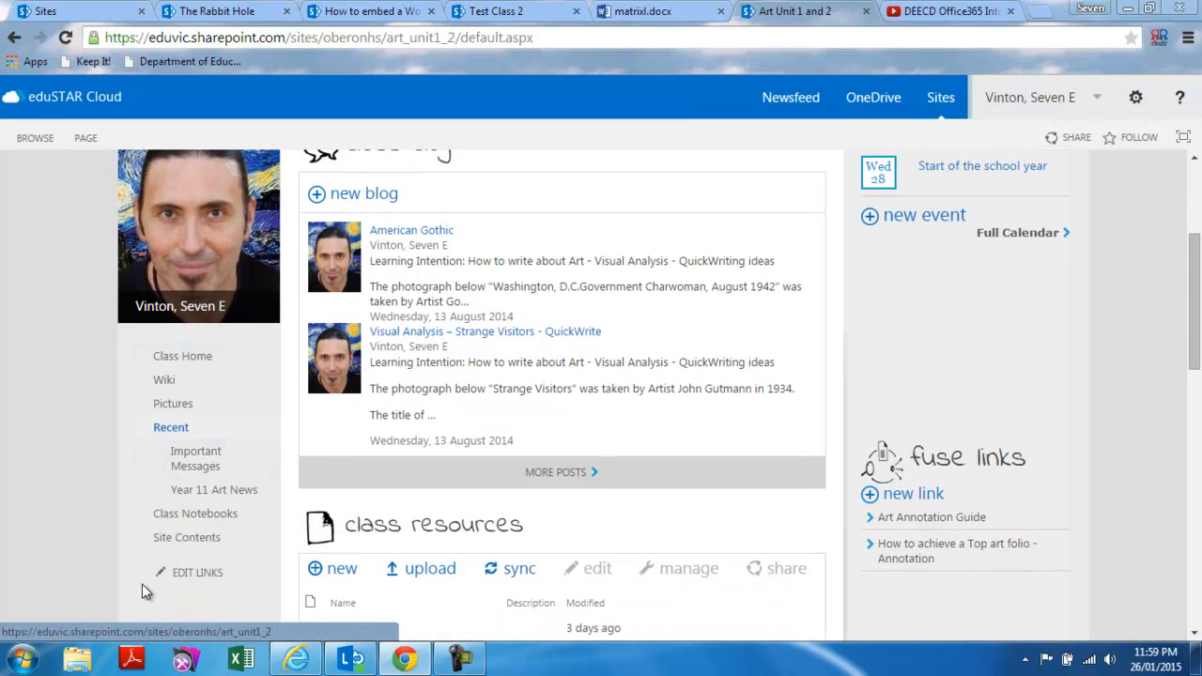
{"action": "left_click", "coordinate": [168, 384]}
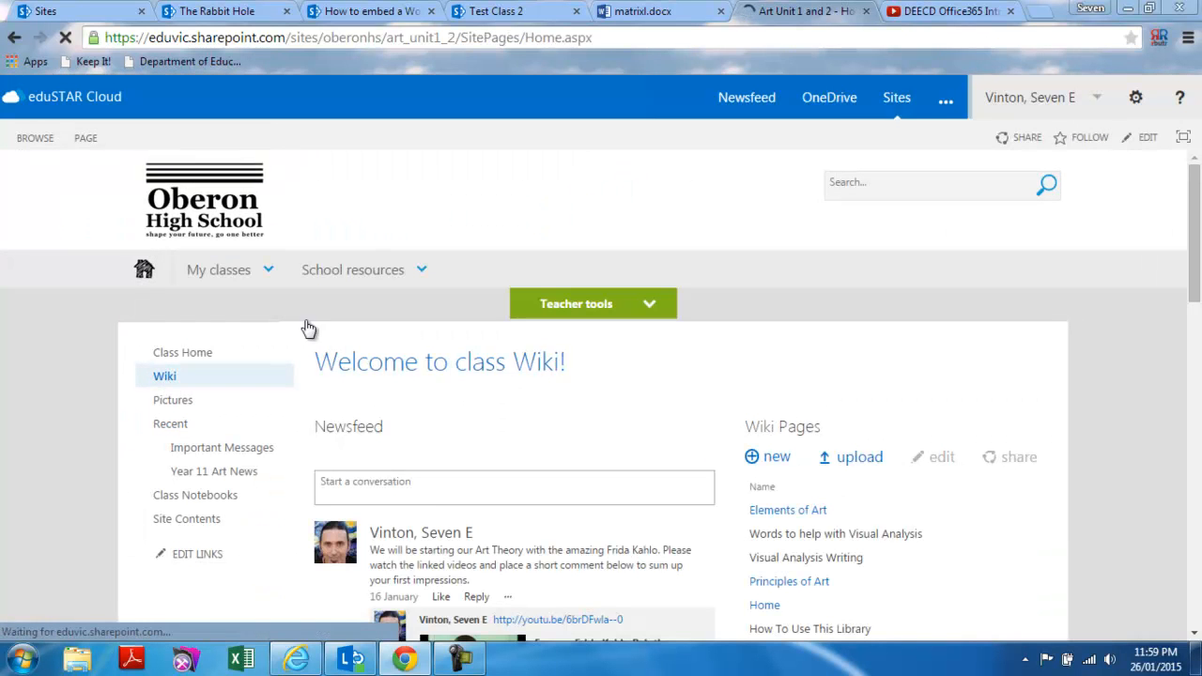
{"action": "left_click_drag", "start_coordinate": [1197, 245], "coordinate": [1197, 280]}
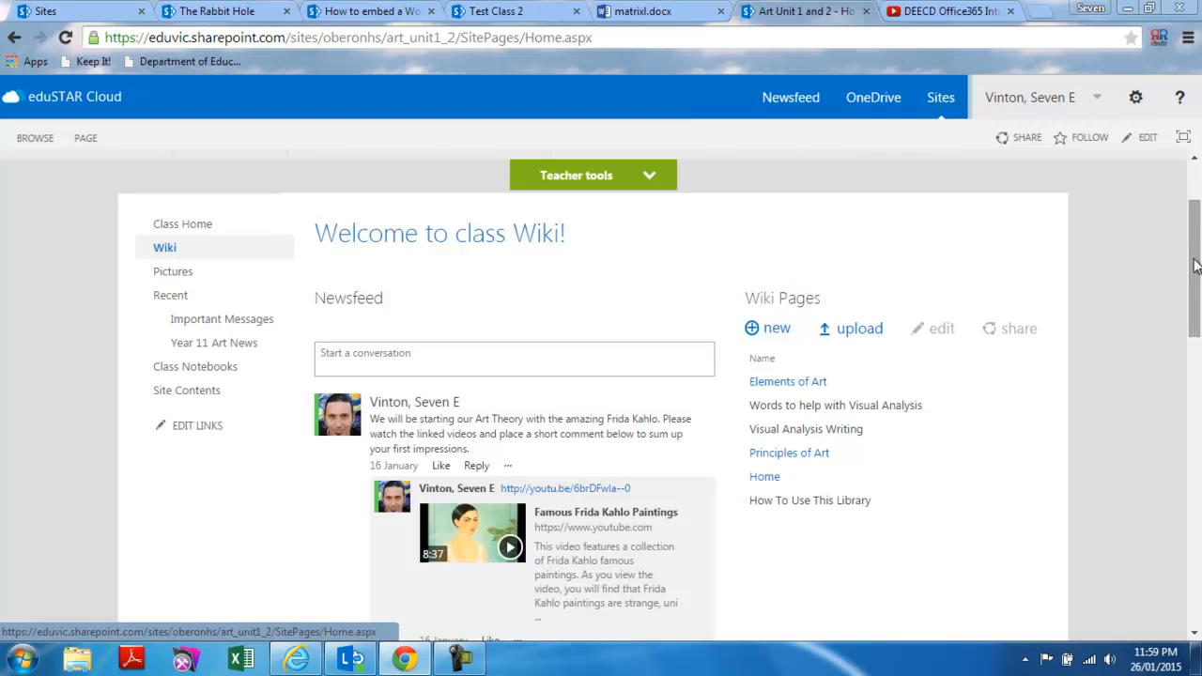
{"action": "scroll", "coordinate": [1195, 265], "scroll_direction": "down", "scroll_amount": 1}
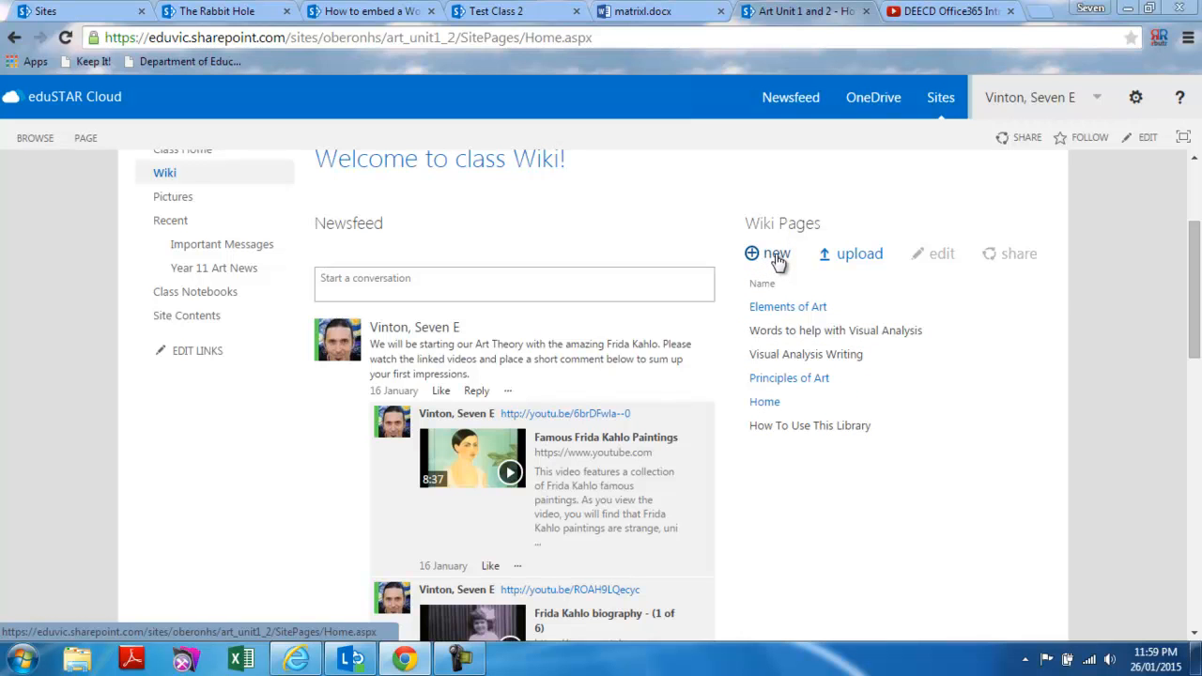
{"action": "scroll", "coordinate": [1068, 287], "scroll_direction": "up", "scroll_amount": 1}
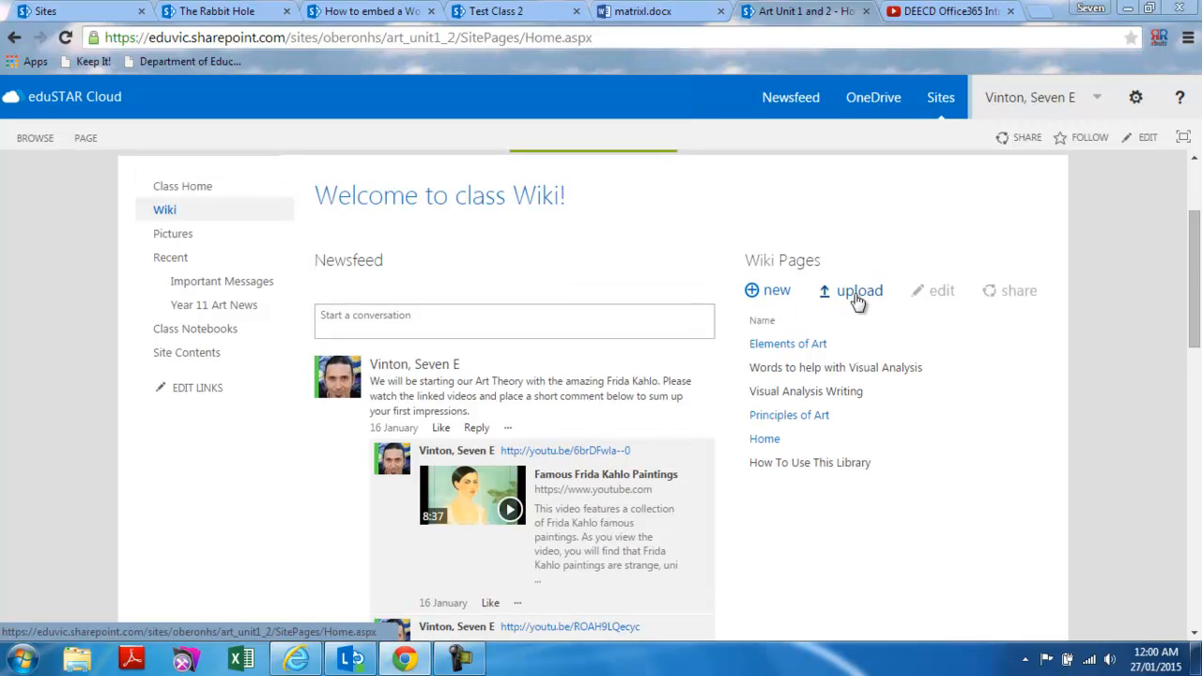
Step: Open the Elements of Art wiki page and examine its table, word cloud image and embedded videos
{"action": "left_click", "coordinate": [781, 344]}
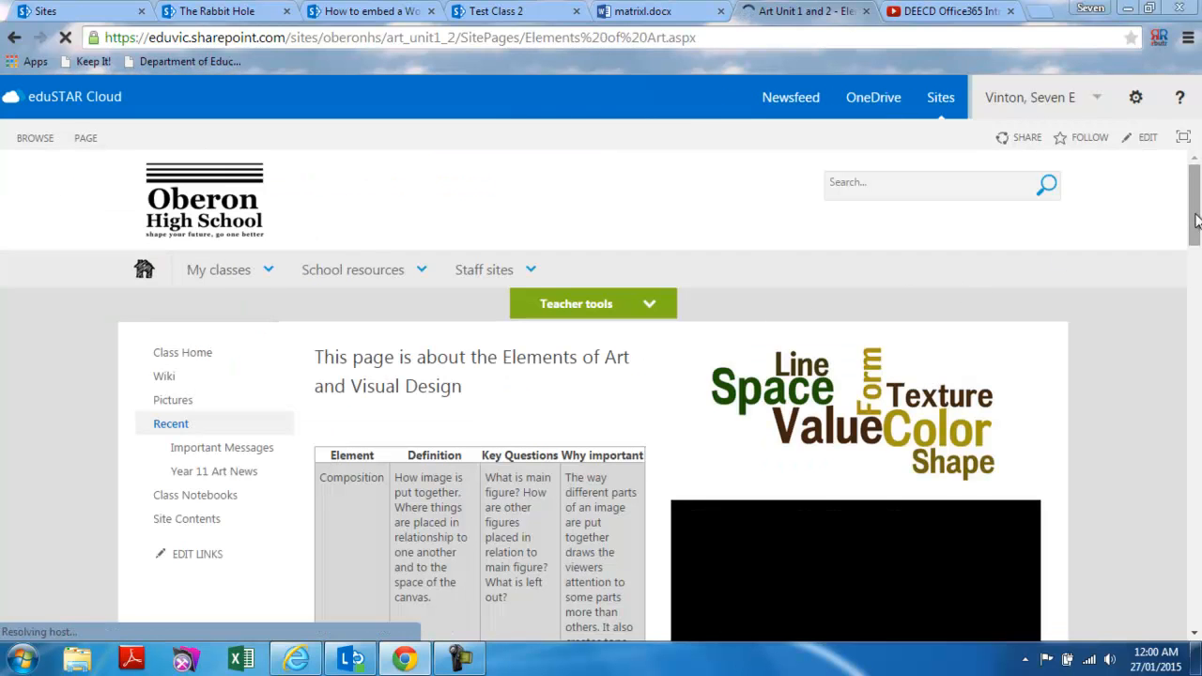
{"action": "mouse_move", "coordinate": [1198, 219]}
{"action": "left_mouse_down"}
{"action": "mouse_move", "coordinate": [1198, 243]}
{"action": "mouse_move", "coordinate": [1197, 223]}
{"action": "left_mouse_up"}
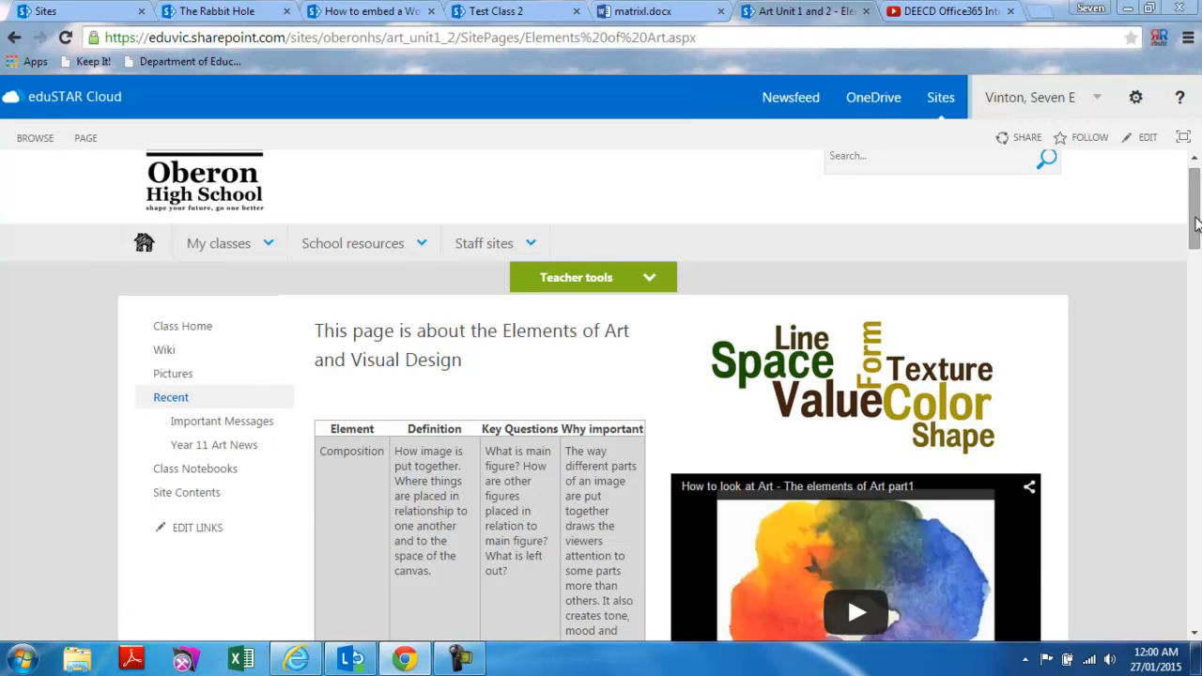
{"action": "left_click_drag", "start_coordinate": [1198, 223], "coordinate": [1197, 236]}
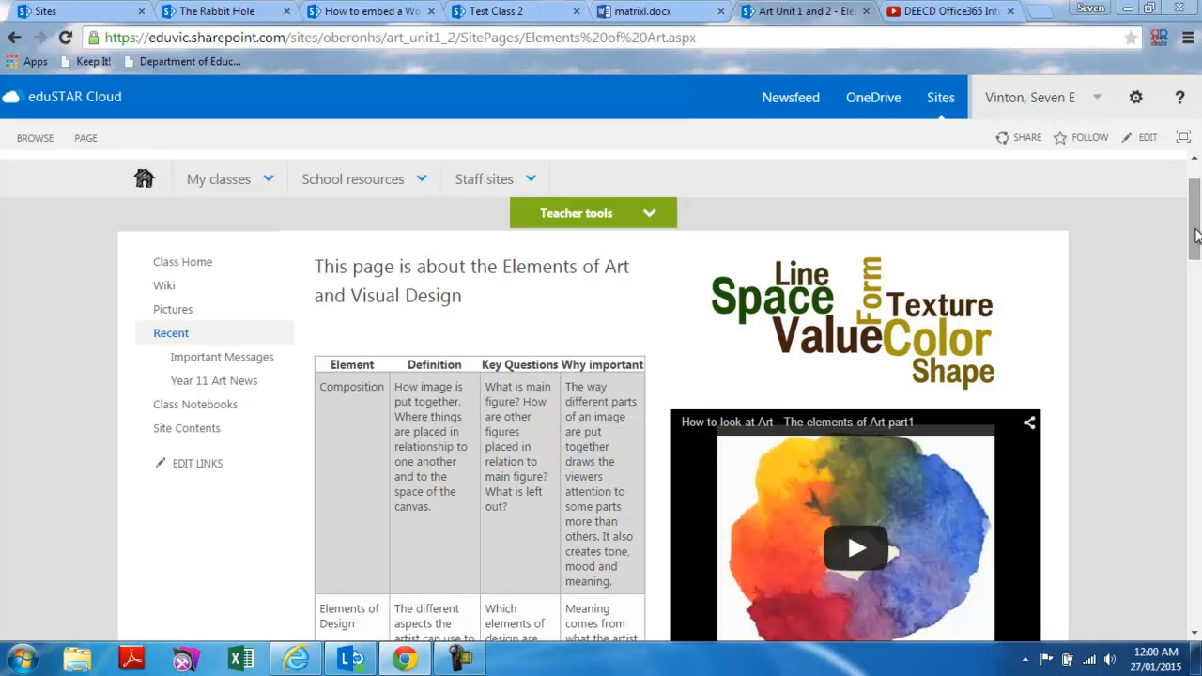
{"action": "left_click_drag", "start_coordinate": [1196, 235], "coordinate": [1196, 246]}
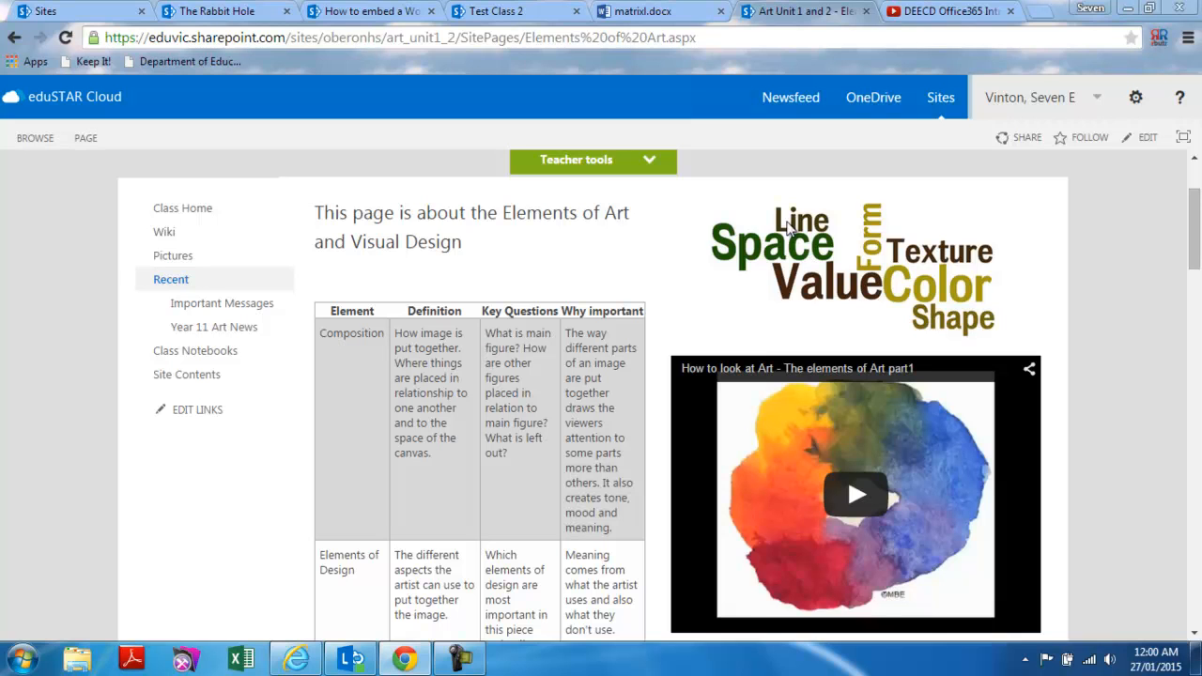
{"action": "left_click_drag", "start_coordinate": [1195, 239], "coordinate": [1198, 268]}
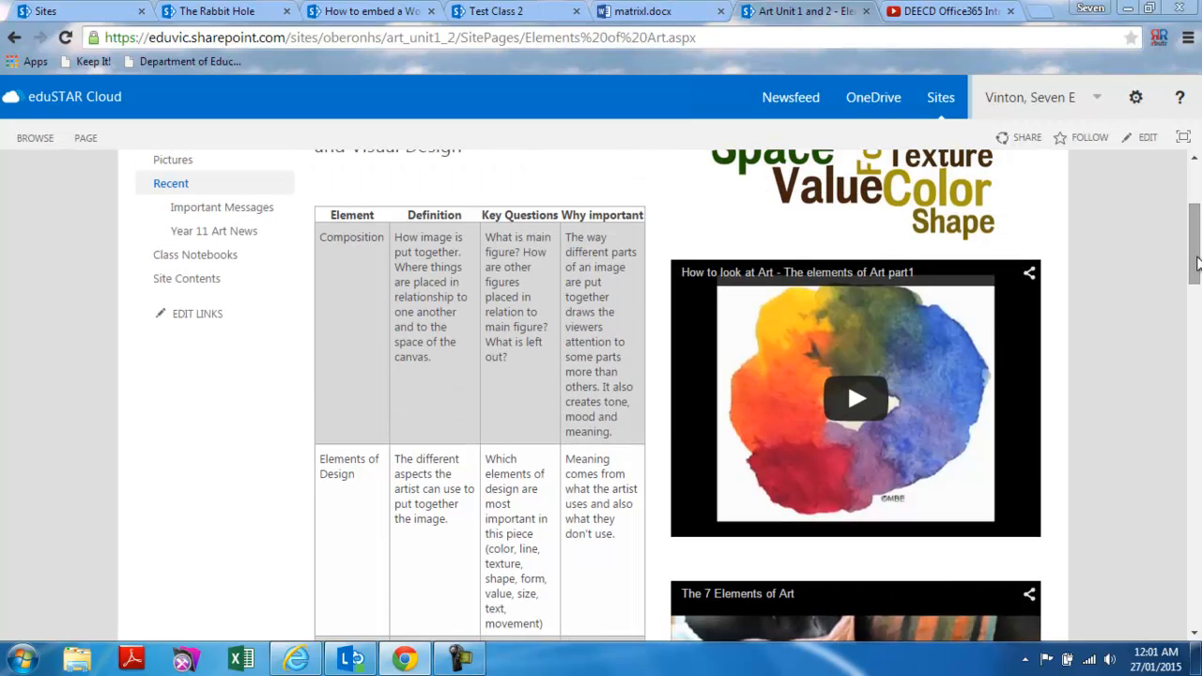
{"action": "left_click_drag", "start_coordinate": [1198, 265], "coordinate": [1198, 241]}
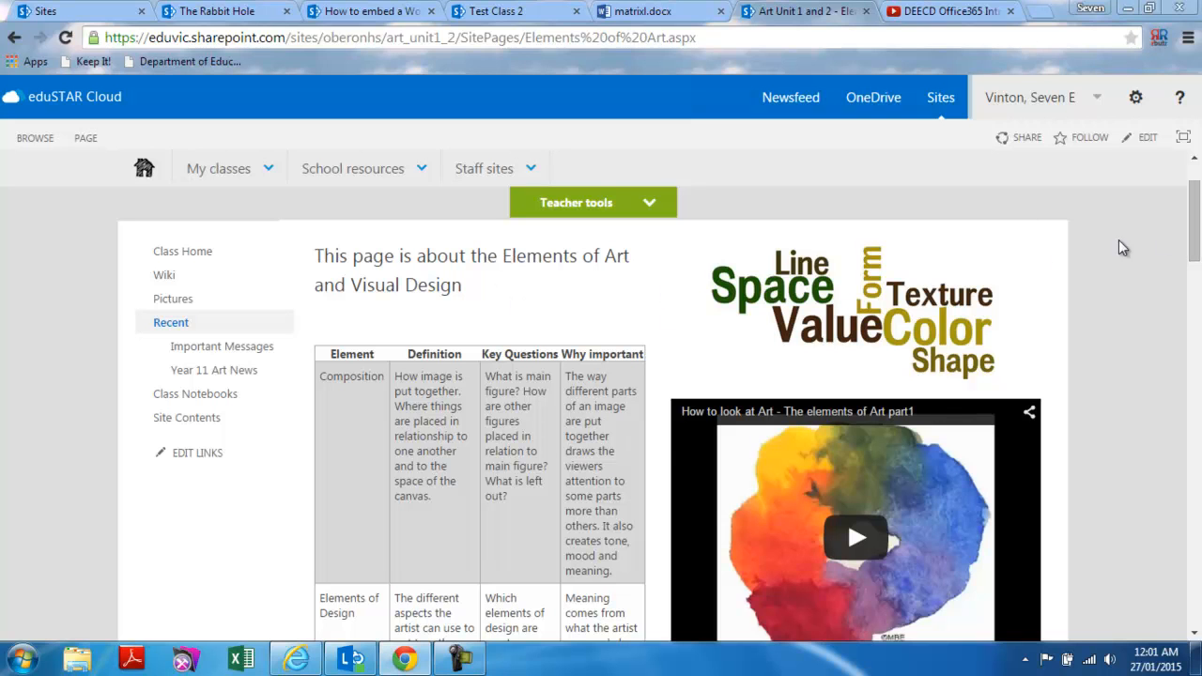
{"action": "left_click_drag", "start_coordinate": [1198, 233], "coordinate": [1198, 212]}
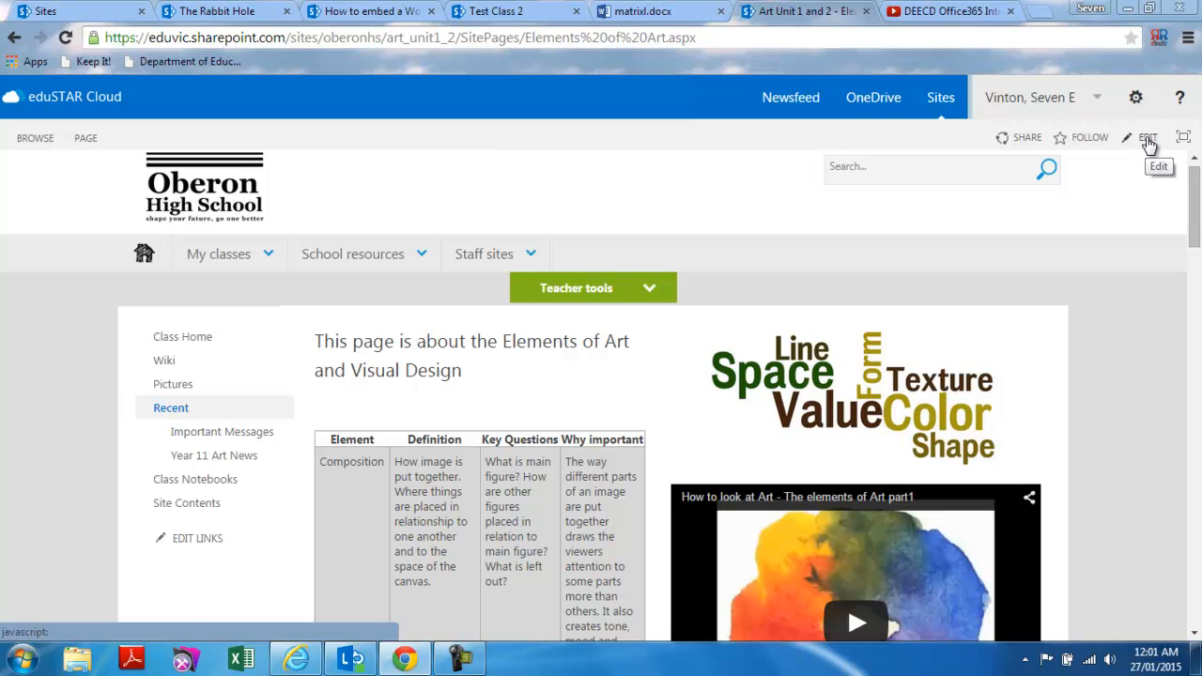
Step: Put the Elements of Art page into edit mode and inspect its two content columns
{"action": "left_click", "coordinate": [1136, 99]}
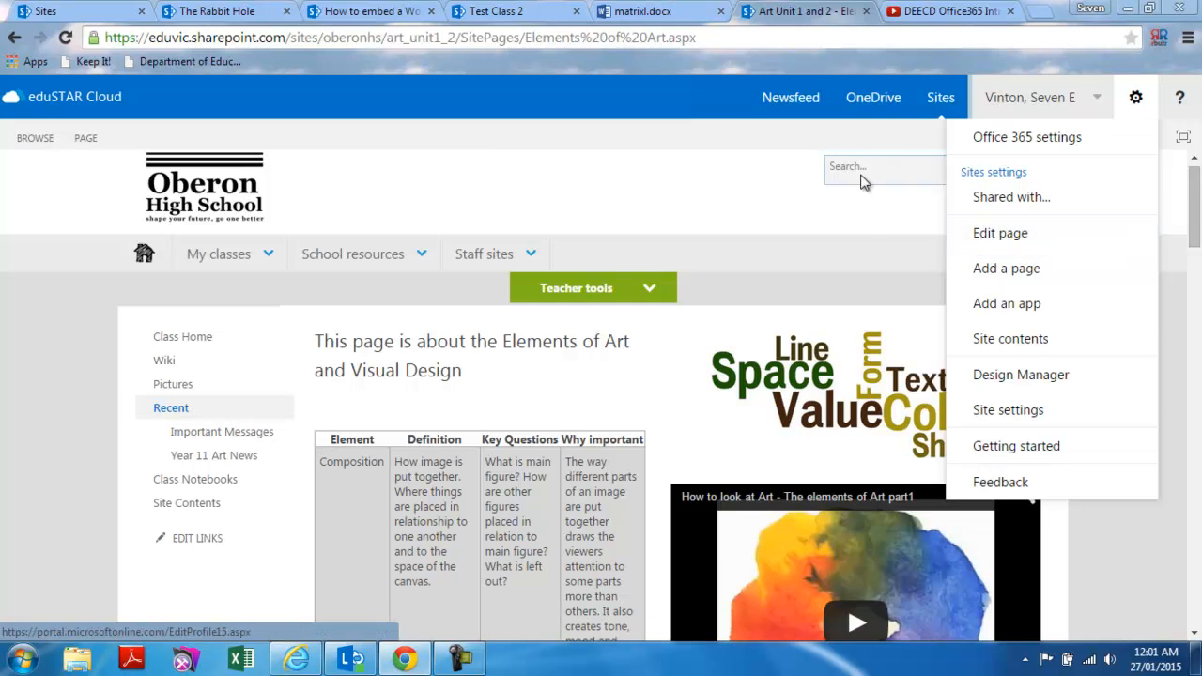
{"action": "left_click", "coordinate": [875, 241]}
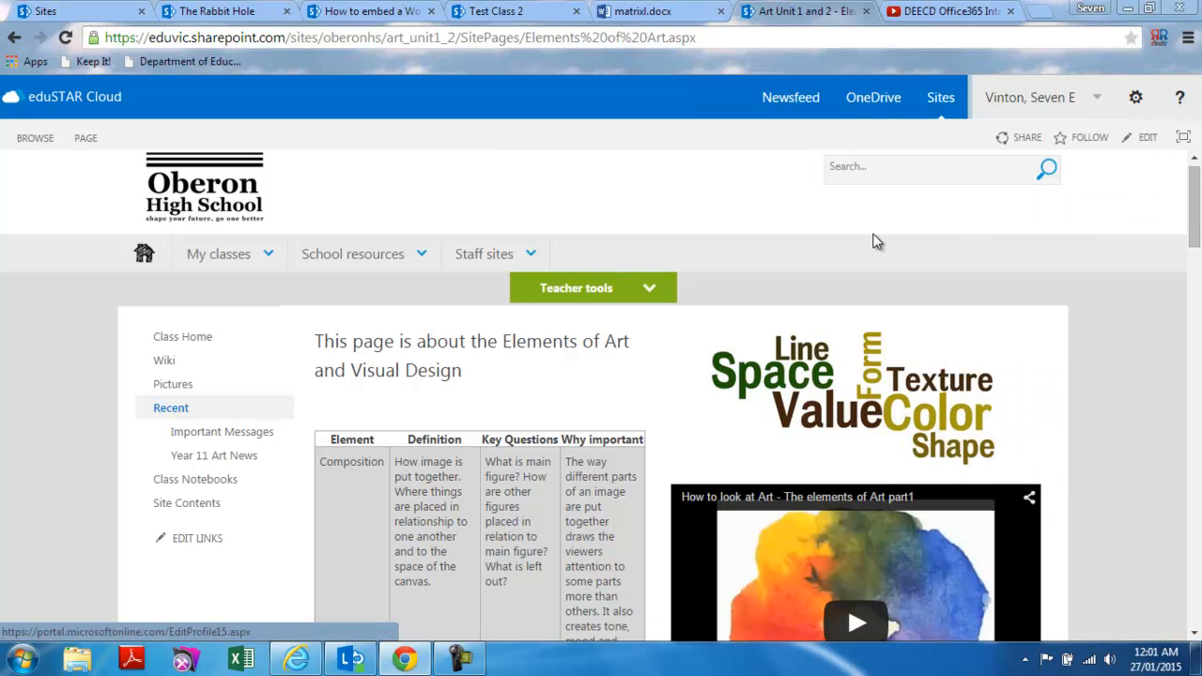
{"action": "left_click", "coordinate": [1150, 143]}
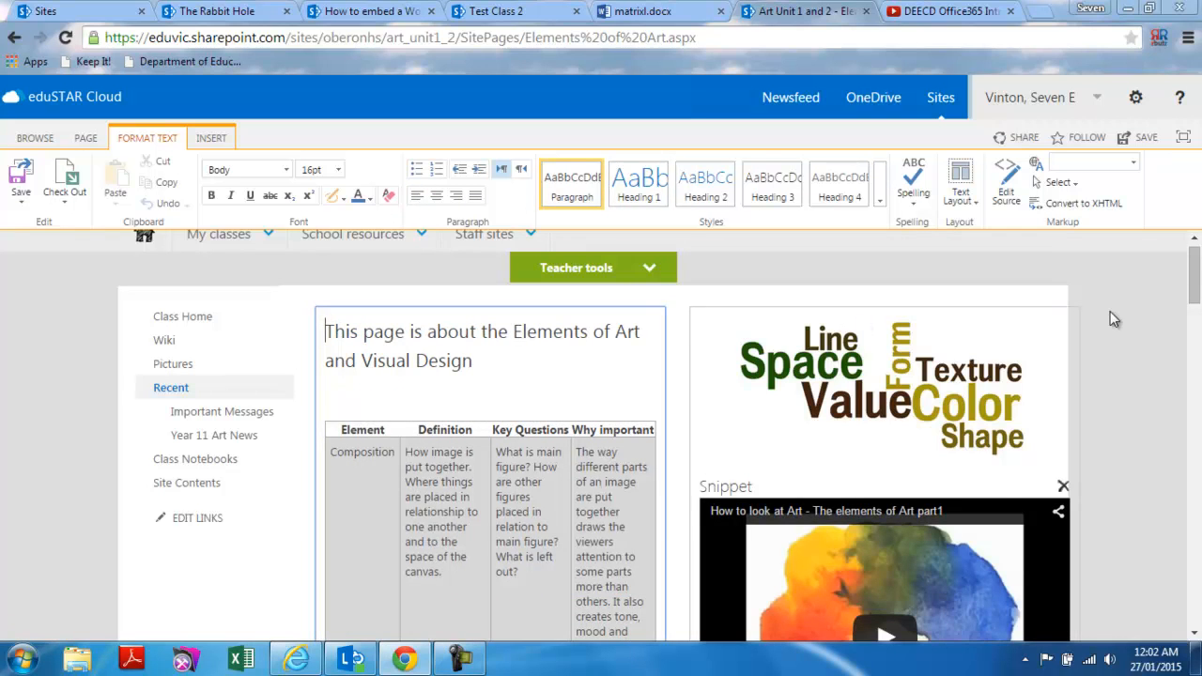
{"action": "left_click_drag", "start_coordinate": [1195, 289], "coordinate": [1195, 287]}
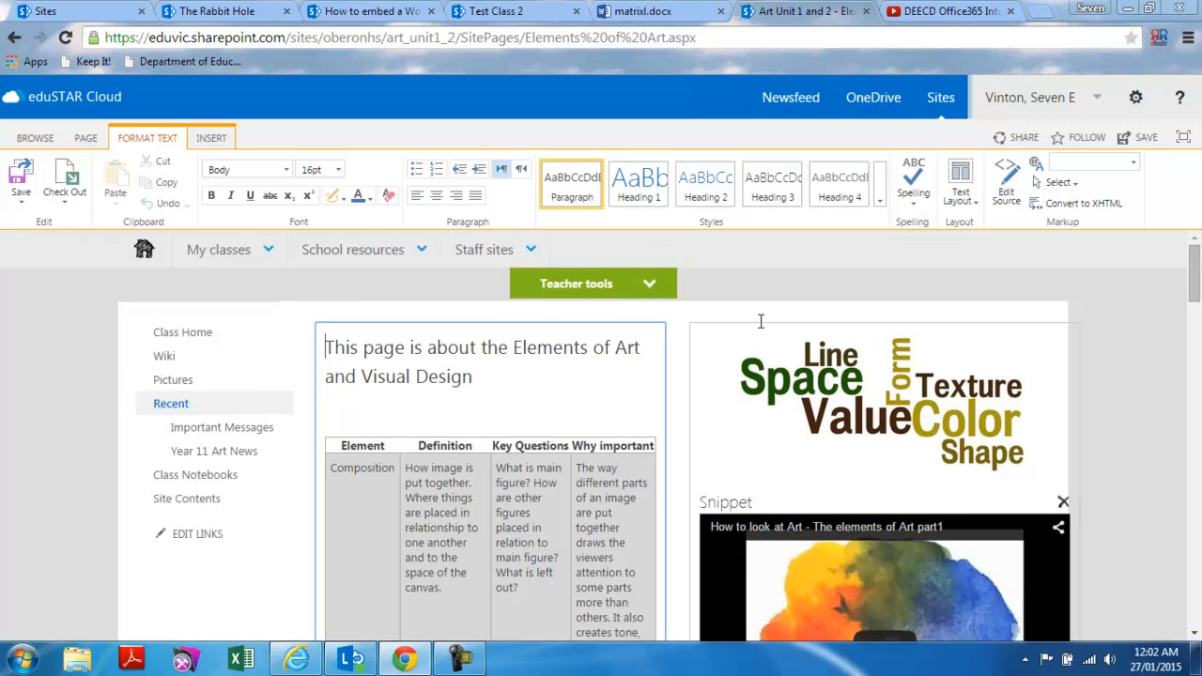
{"action": "left_click", "coordinate": [720, 385]}
{"action": "left_click", "coordinate": [599, 381]}
{"action": "left_click", "coordinate": [716, 386]}
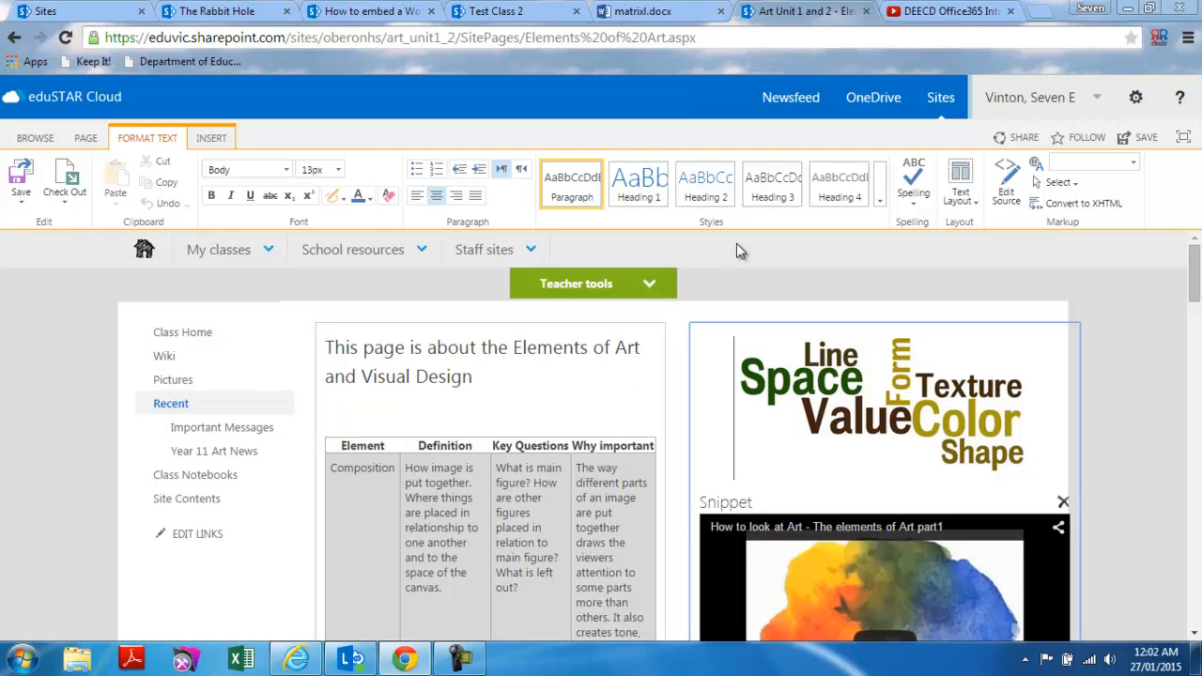
Step: Review the formatting options and embedded video snippet on the Elements of Art page, and save the page
{"action": "left_click", "coordinate": [477, 193]}
{"action": "left_click_drag", "start_coordinate": [1195, 265], "coordinate": [1195, 261]}
{"action": "scroll", "coordinate": [543, 364], "scroll_direction": "down", "scroll_amount": 2}
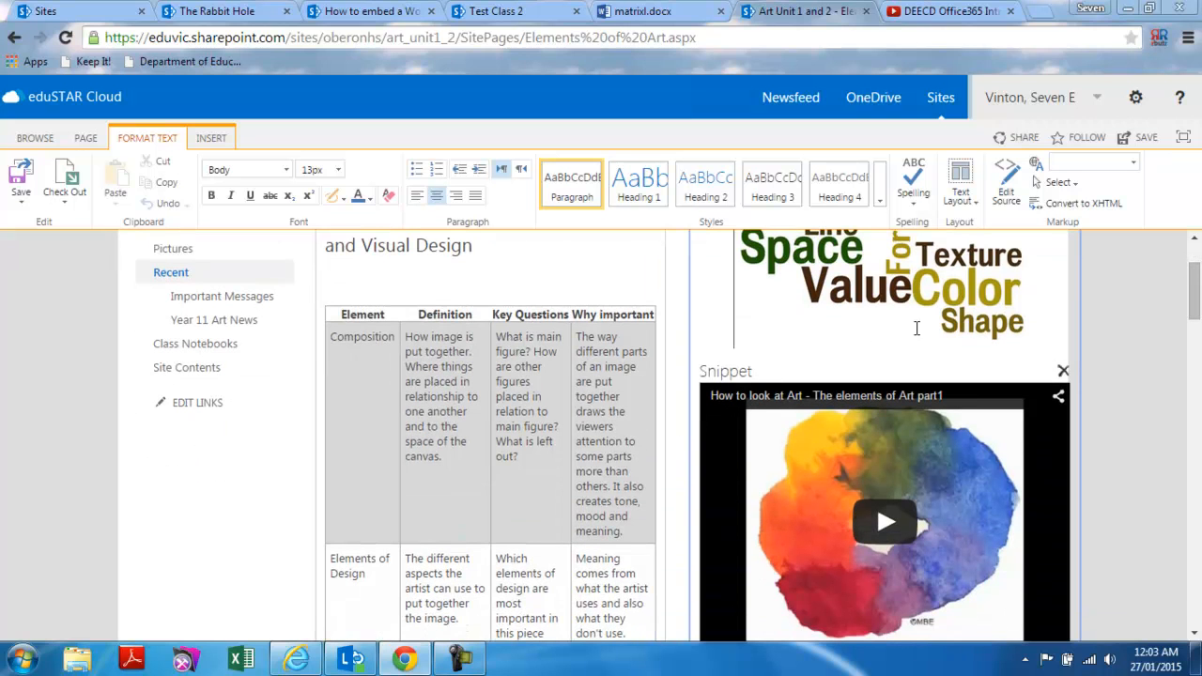
{"action": "left_click_drag", "start_coordinate": [1199, 279], "coordinate": [1200, 216]}
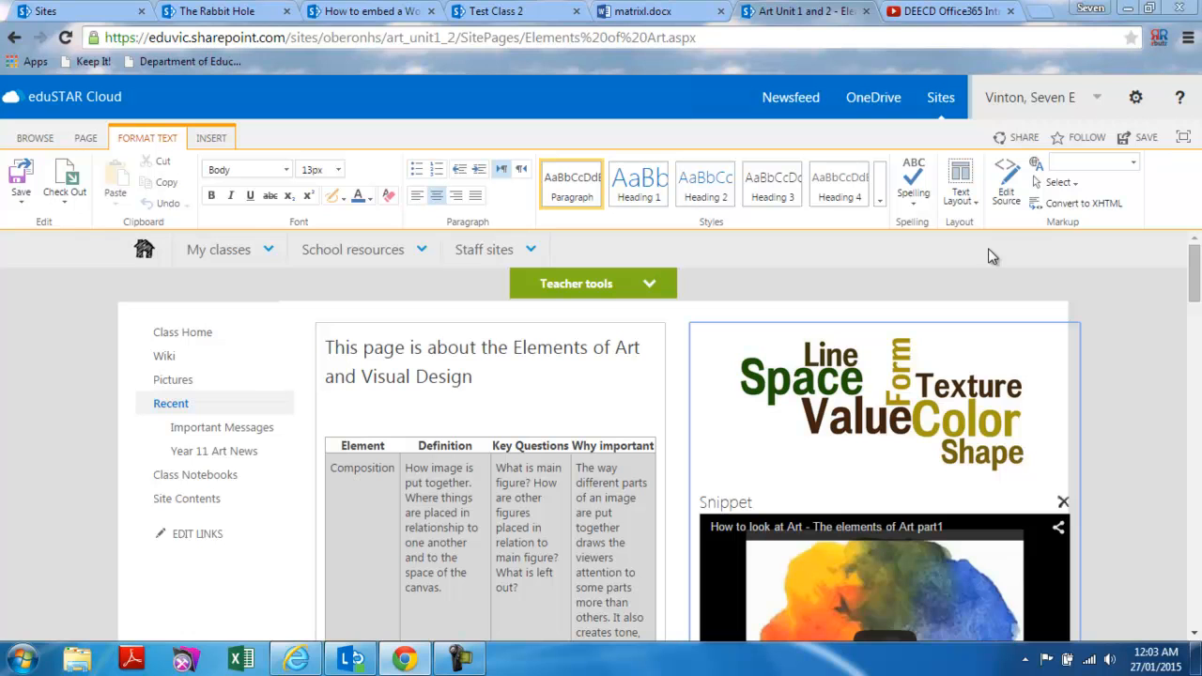
{"action": "left_click", "coordinate": [1135, 139]}
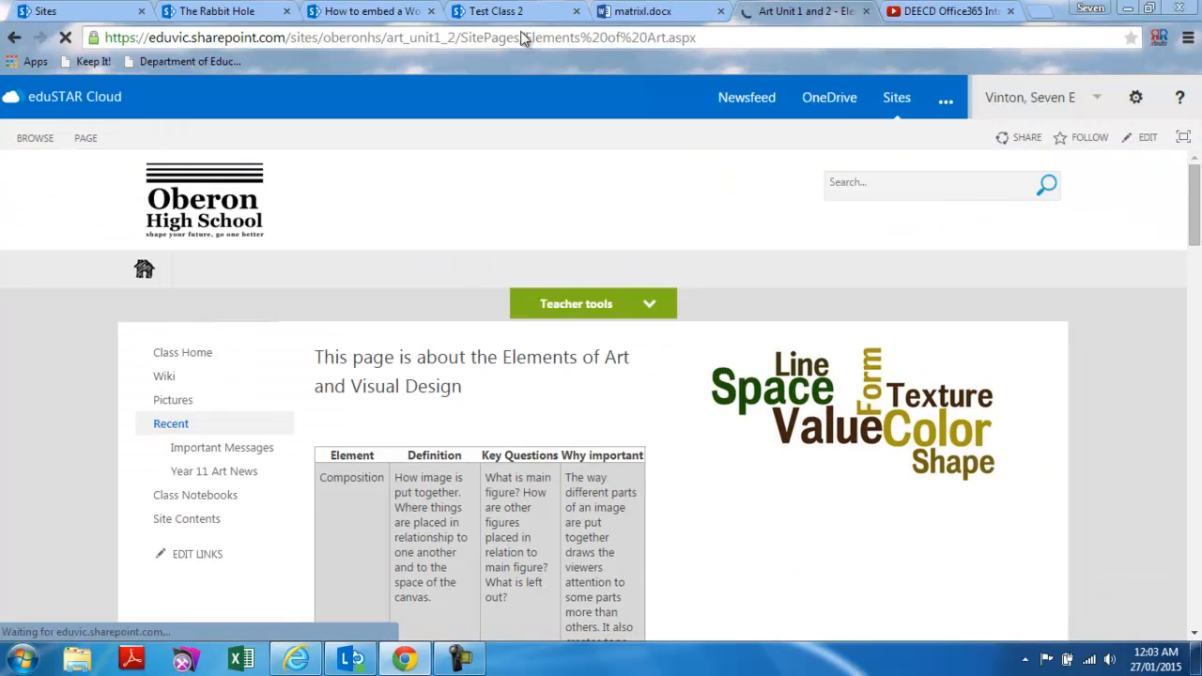
Step: Switch to the Test Class 2 site and open its class wiki at the wiki pages list
{"action": "left_click", "coordinate": [518, 13]}
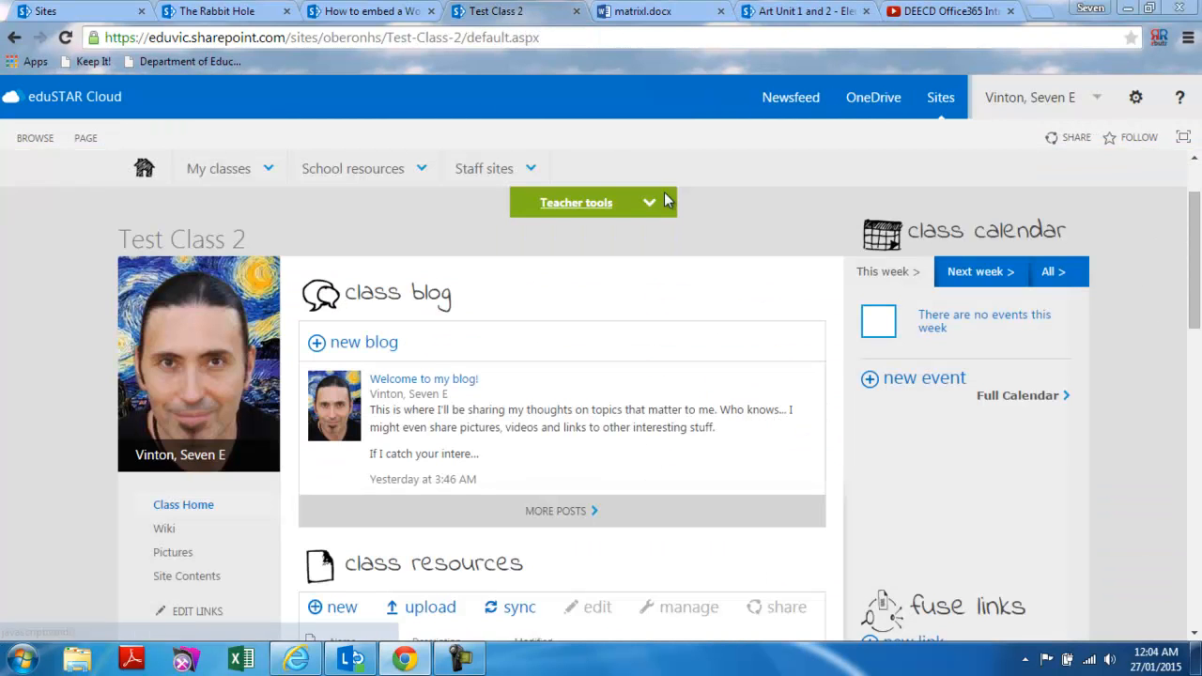
{"action": "left_click_drag", "start_coordinate": [1195, 249], "coordinate": [1195, 298]}
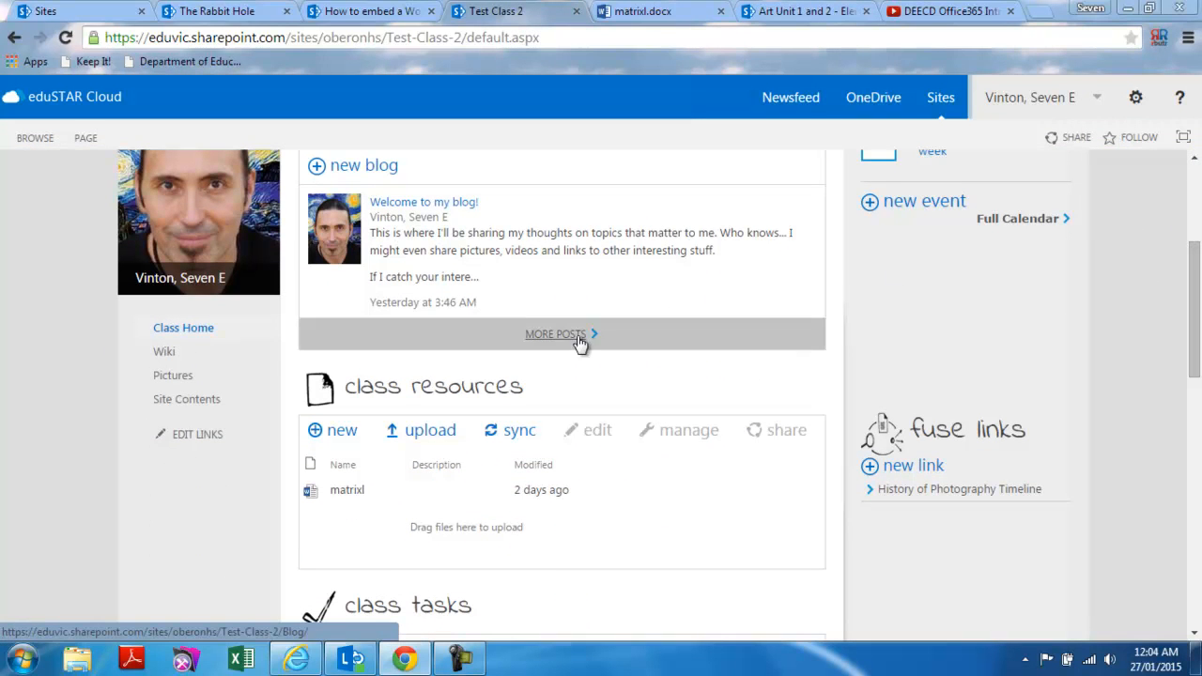
{"action": "left_click", "coordinate": [168, 354]}
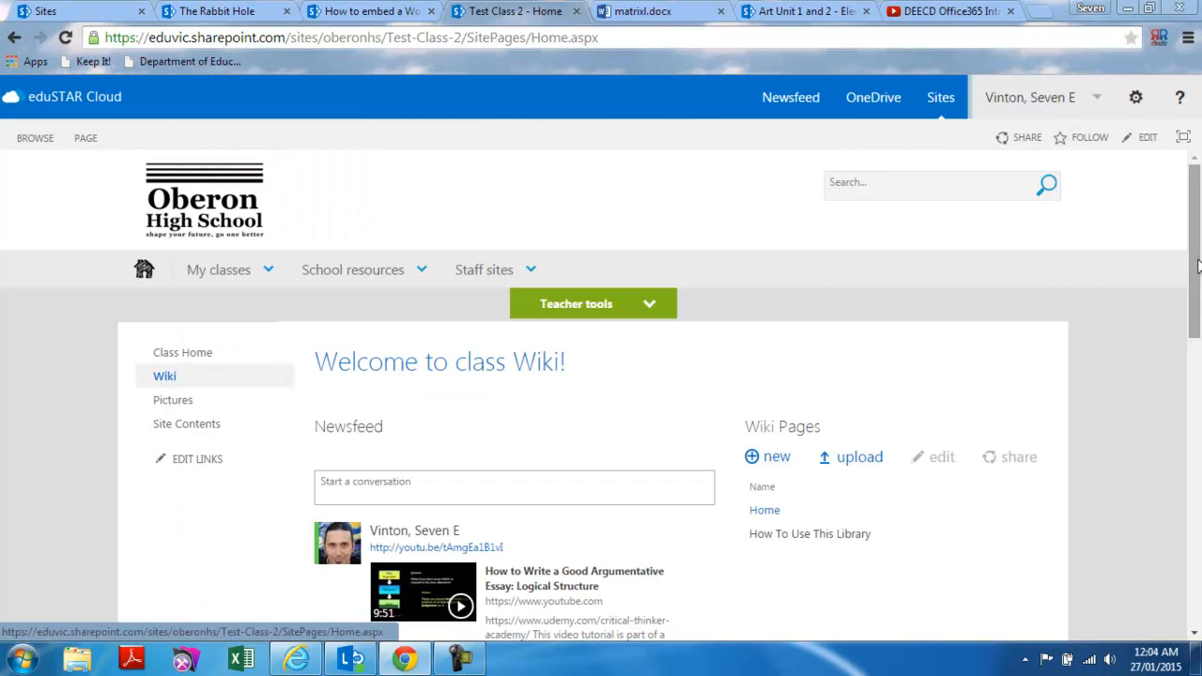
{"action": "left_click_drag", "start_coordinate": [1197, 271], "coordinate": [1197, 313]}
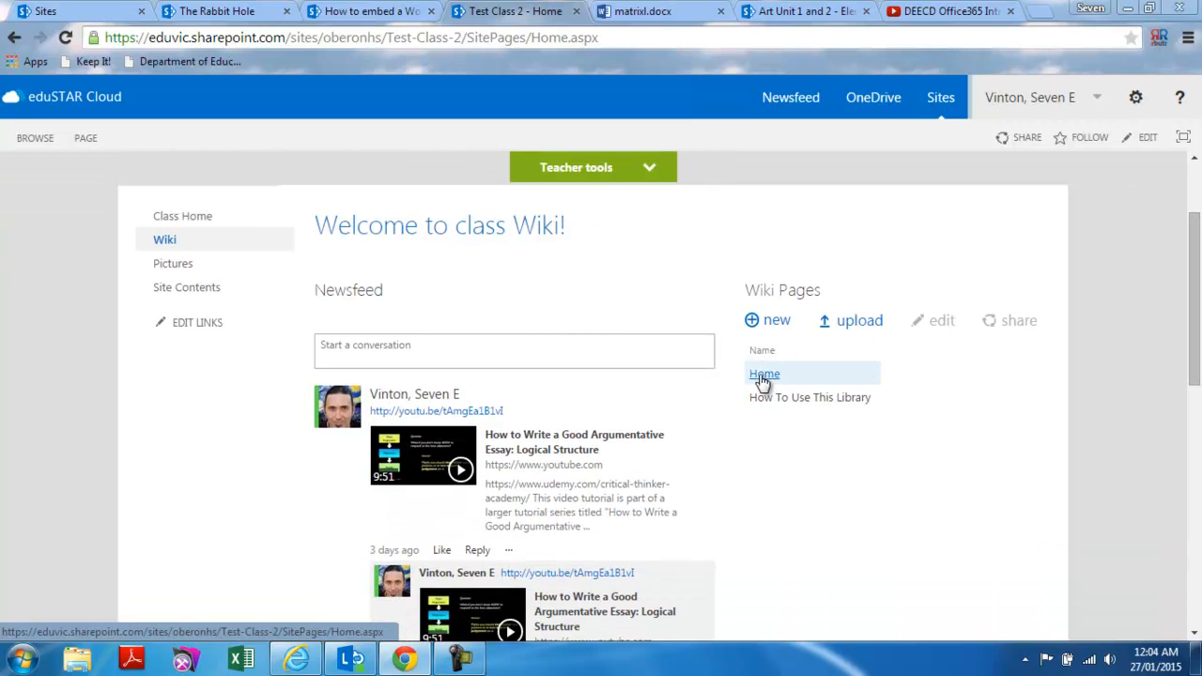
Step: Create a new wiki page named "Test Page 2" in the Test Class 2 wiki
{"action": "left_click", "coordinate": [776, 323]}
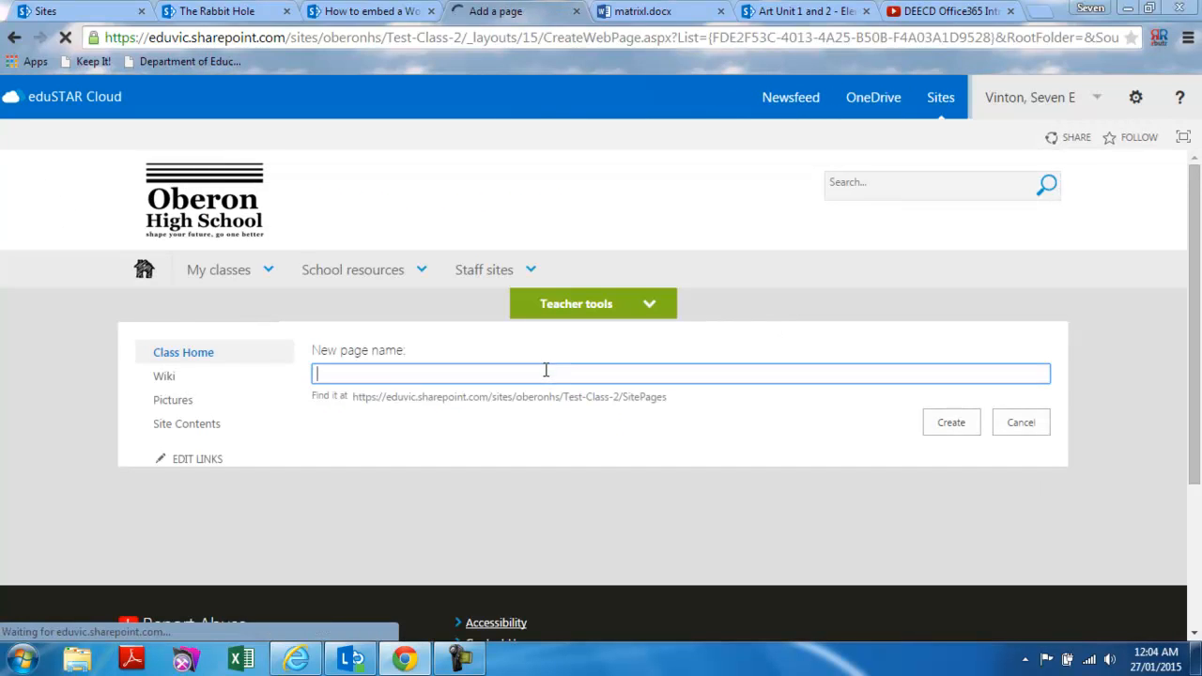
{"action": "left_click", "coordinate": [547, 370]}
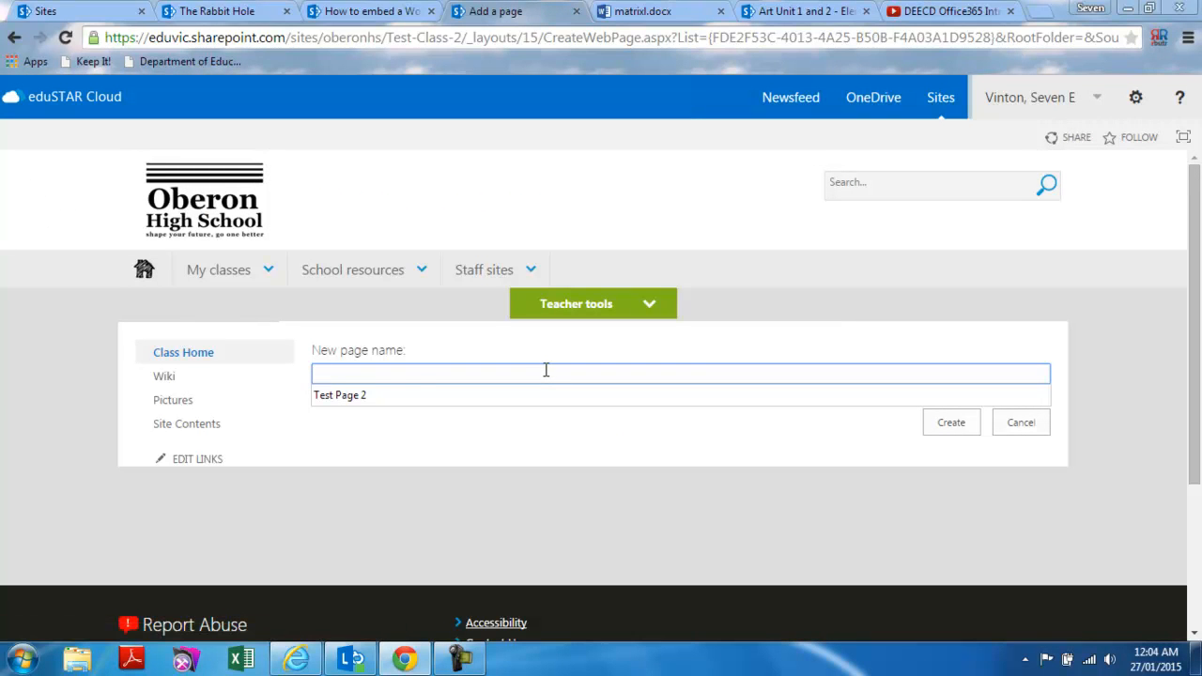
{"action": "left_click", "coordinate": [343, 395]}
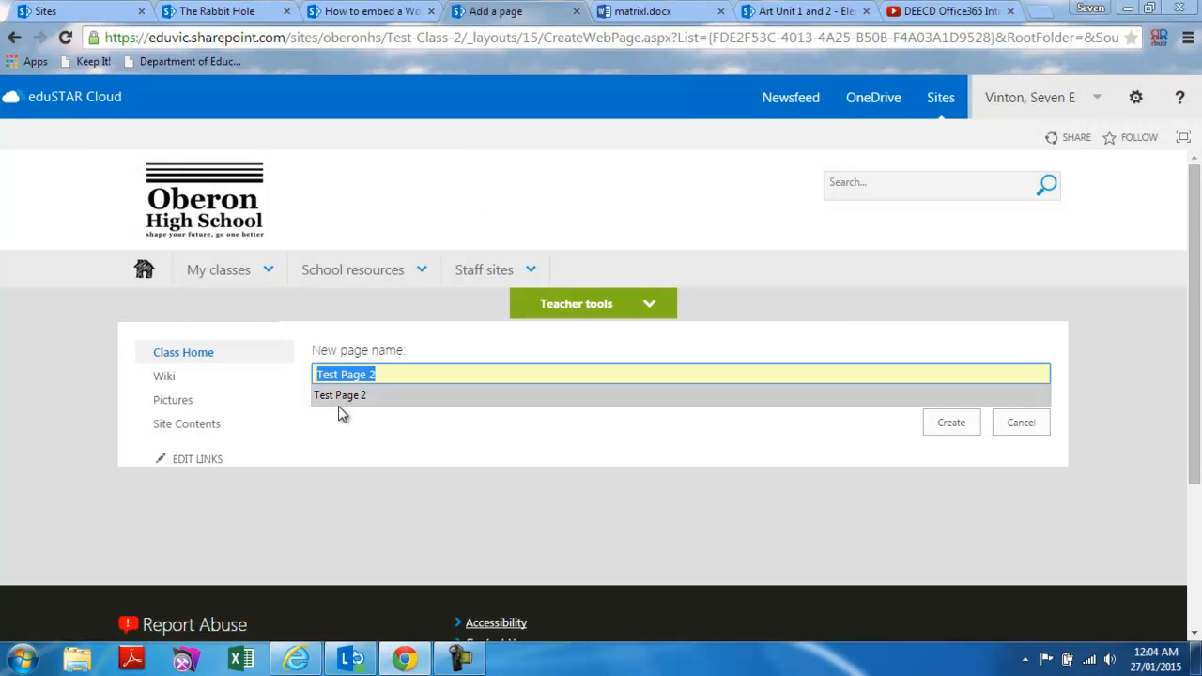
{"action": "left_click", "coordinate": [366, 402]}
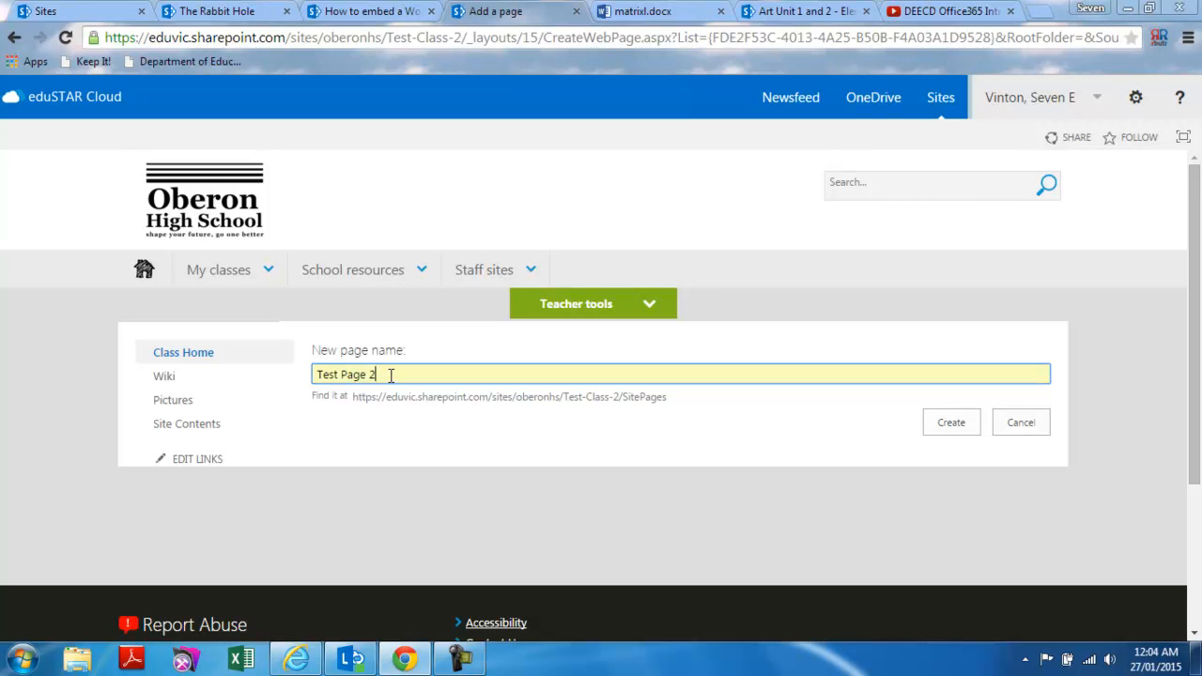
{"action": "left_click", "coordinate": [970, 425]}
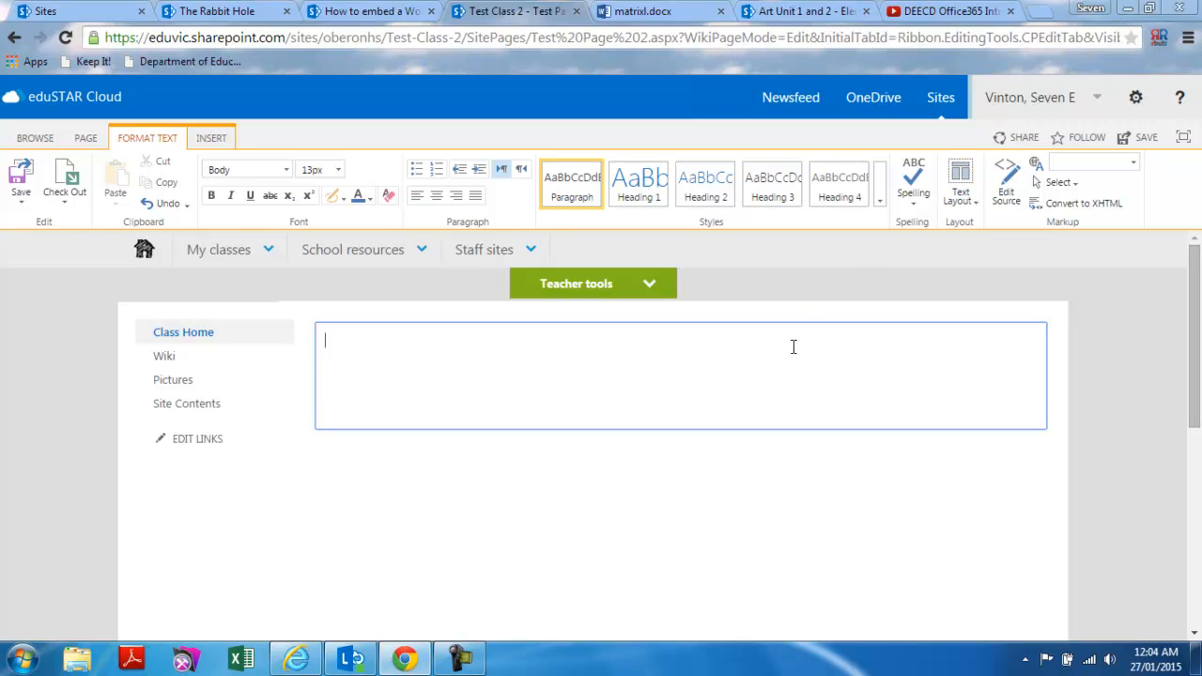
Step: Apply the Two columns text layout to the new page and check that both columns can be edited
{"action": "left_click", "coordinate": [965, 208]}
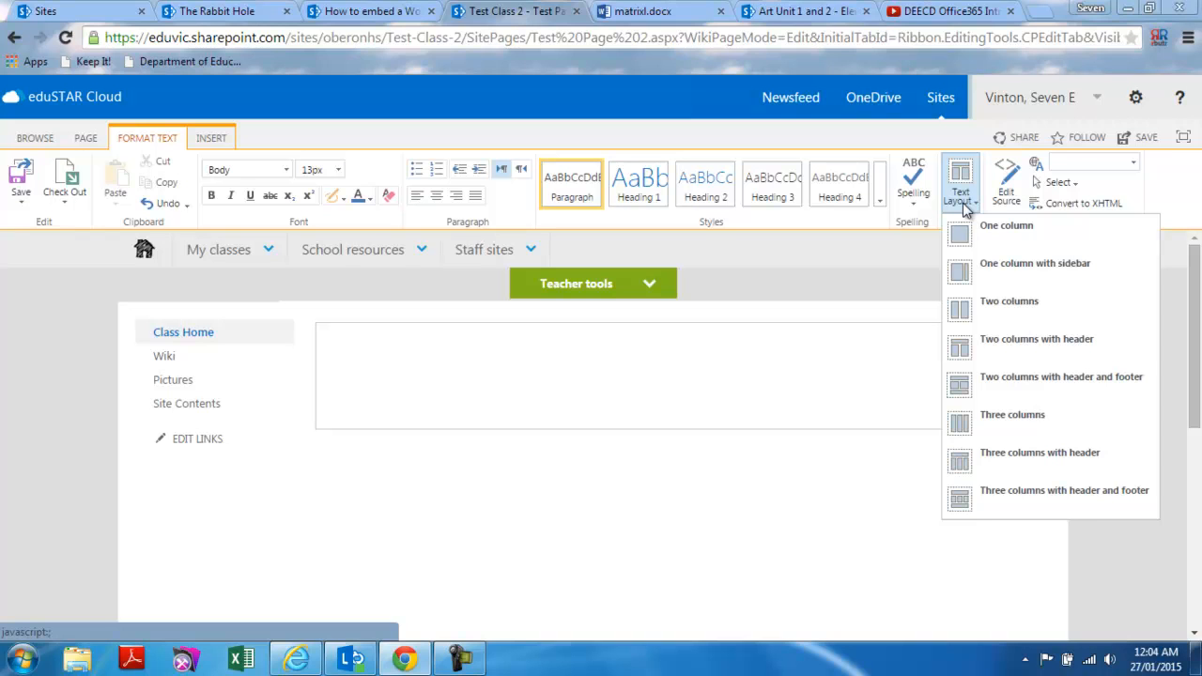
{"action": "left_click", "coordinate": [970, 311]}
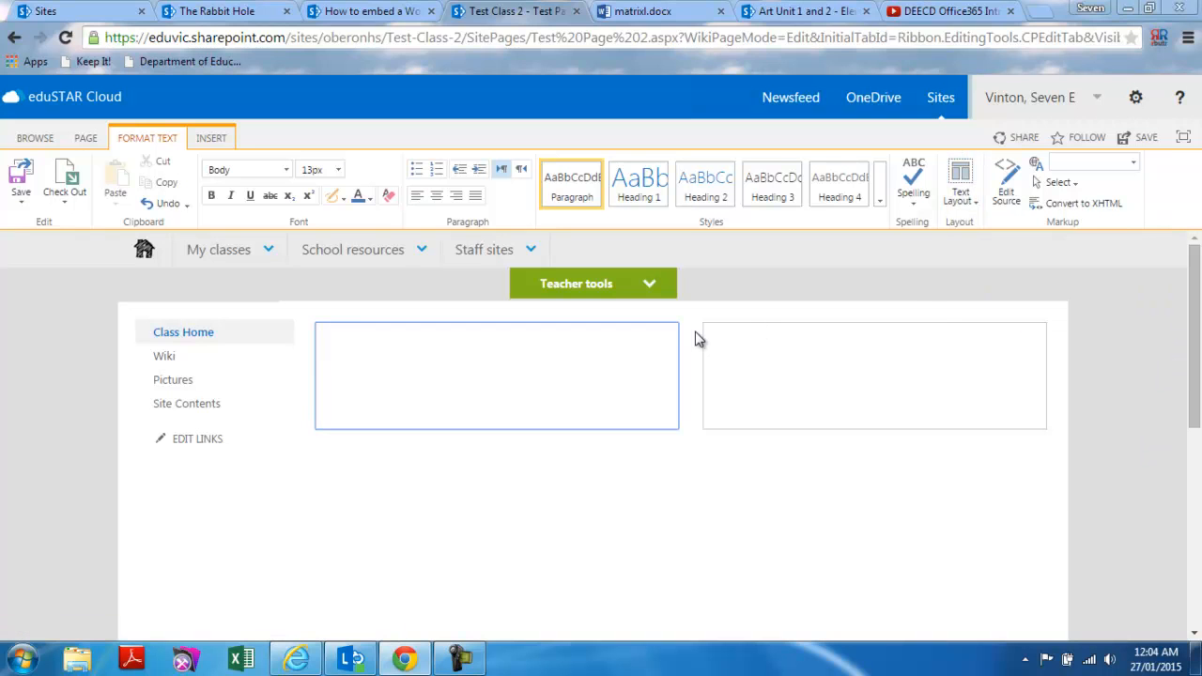
{"action": "left_click", "coordinate": [813, 354]}
{"action": "left_click", "coordinate": [375, 337]}
{"action": "left_click", "coordinate": [764, 352]}
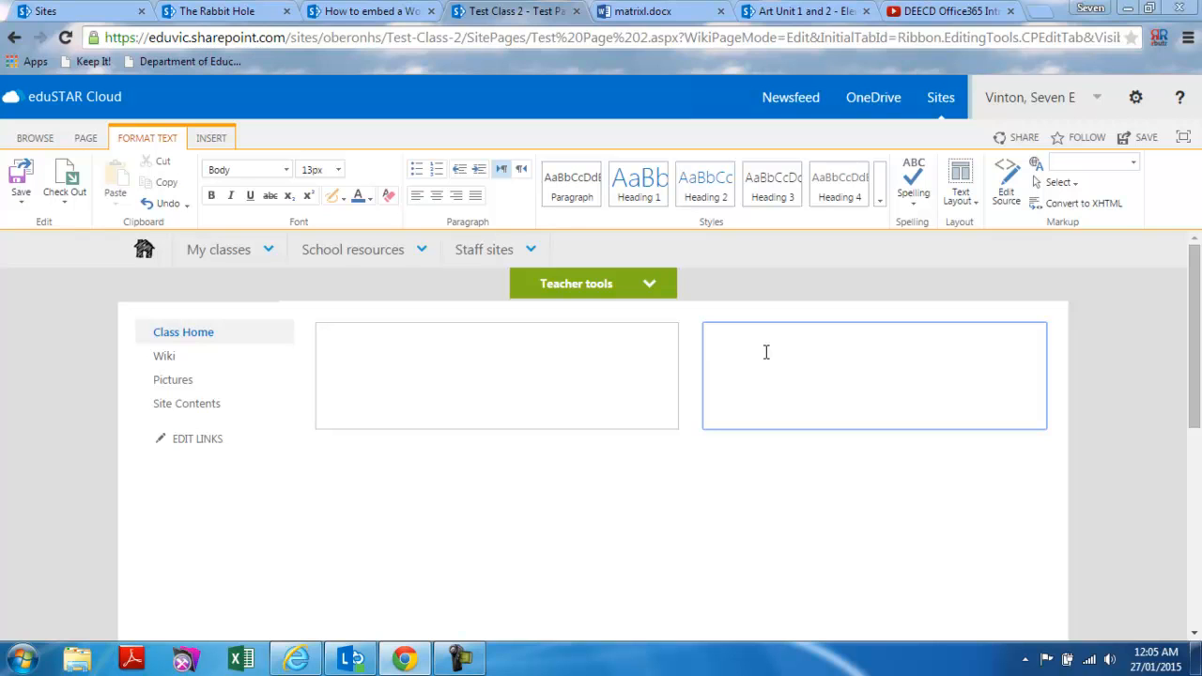
Step: Enter the heading "Test Page 2" in the left column and set its font size to 36 pt
{"action": "left_click", "coordinate": [359, 350]}
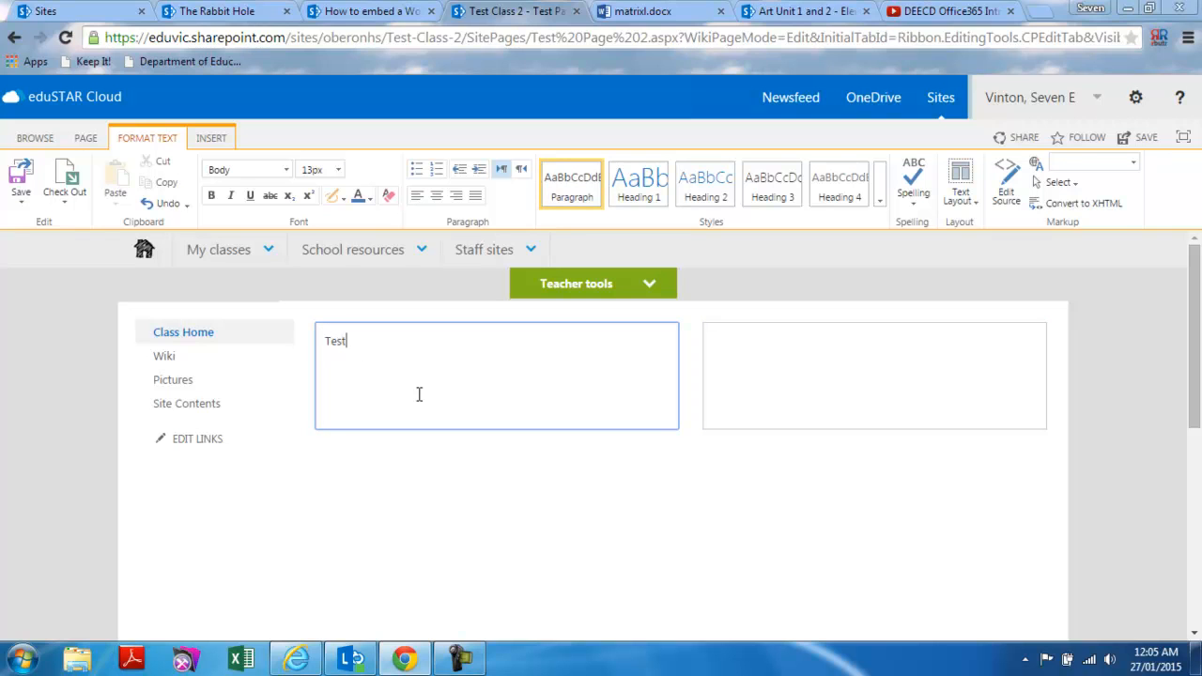
{"action": "type", "text": "Test Page 2"}
{"action": "left_click_drag", "start_coordinate": [389, 347], "coordinate": [322, 344]}
{"action": "left_click", "coordinate": [338, 171]}
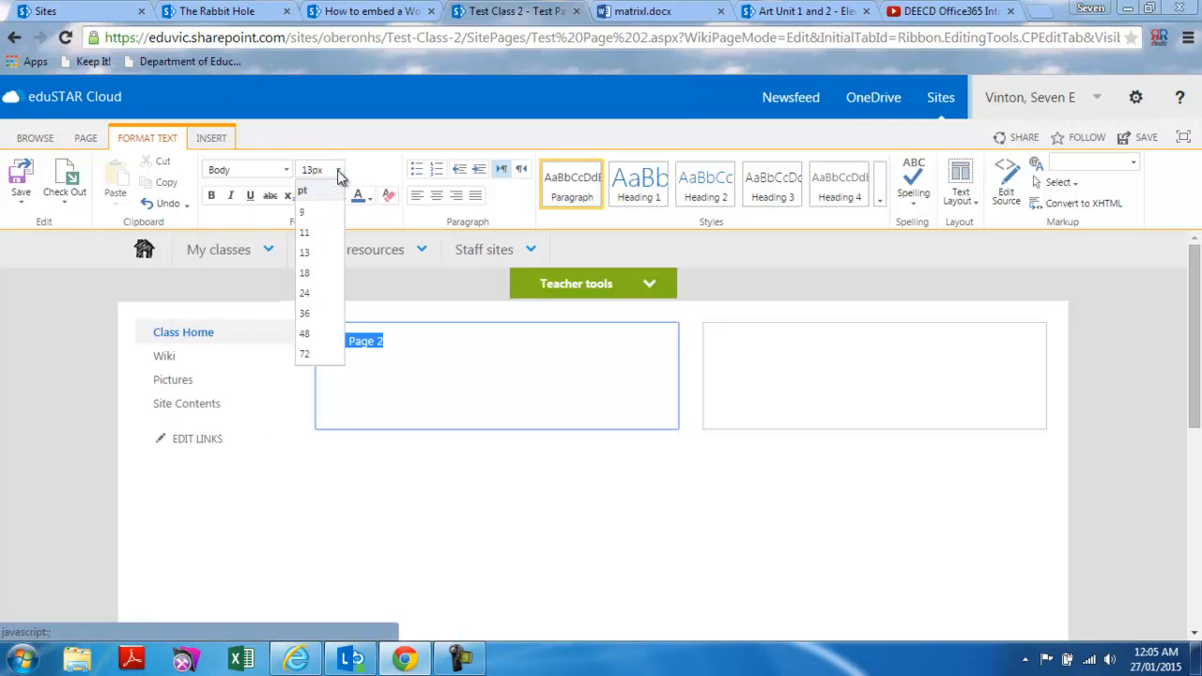
{"action": "left_click", "coordinate": [307, 314]}
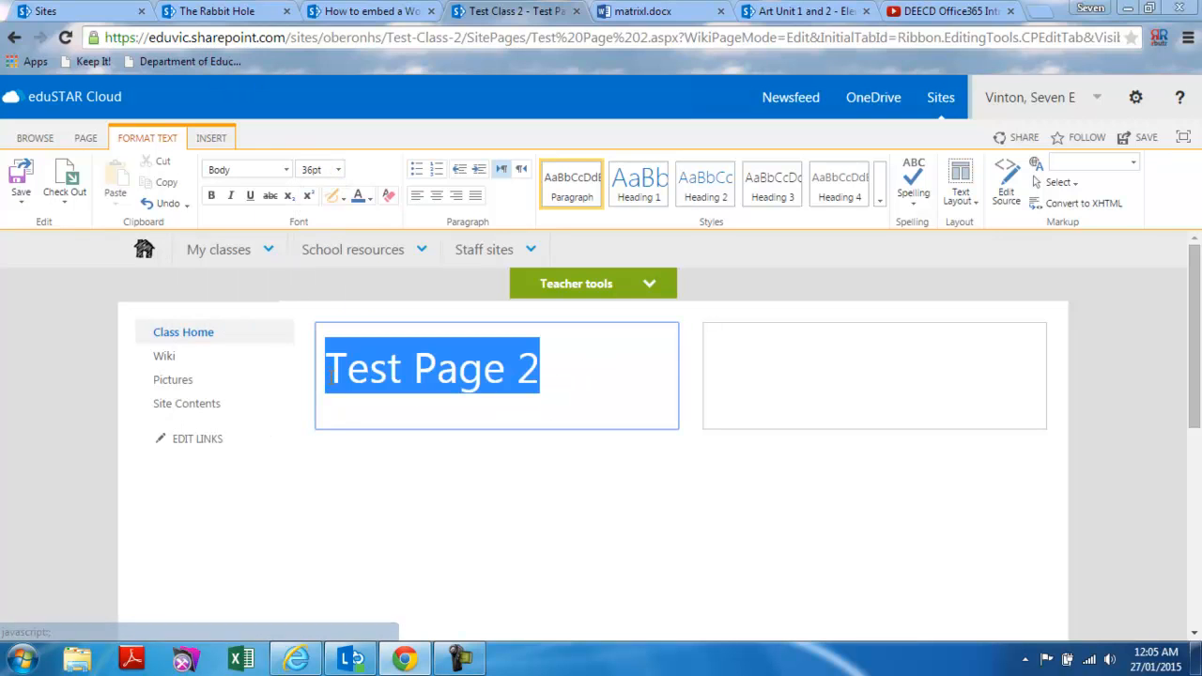
Step: Insert a table with three columns and two rows below the Test Page 2 heading and add an empty line under it
{"action": "left_click", "coordinate": [549, 380]}
{"action": "key", "text": "Return"}
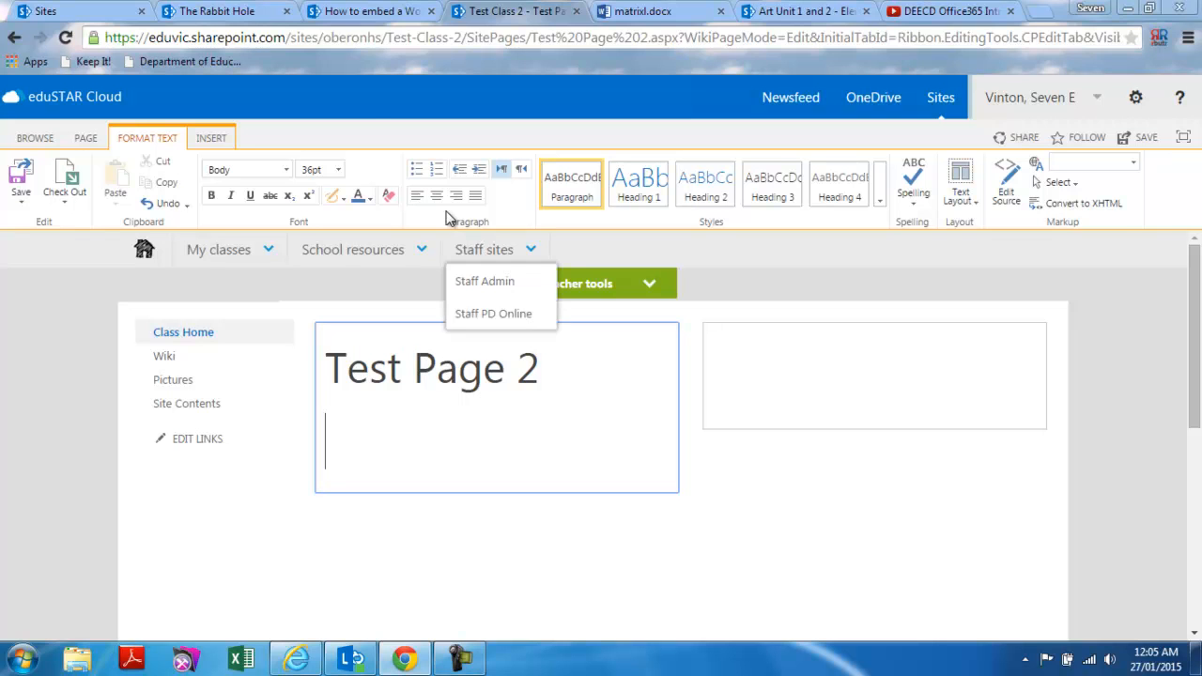
{"action": "left_click", "coordinate": [223, 141]}
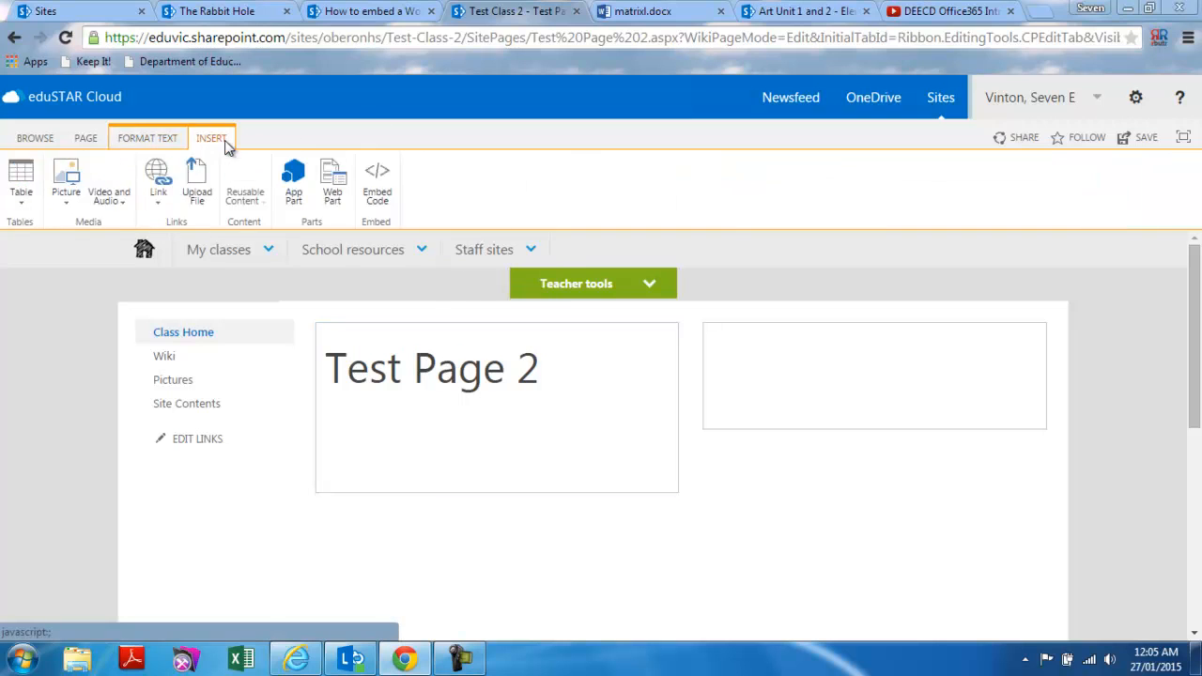
{"action": "left_click", "coordinate": [24, 188]}
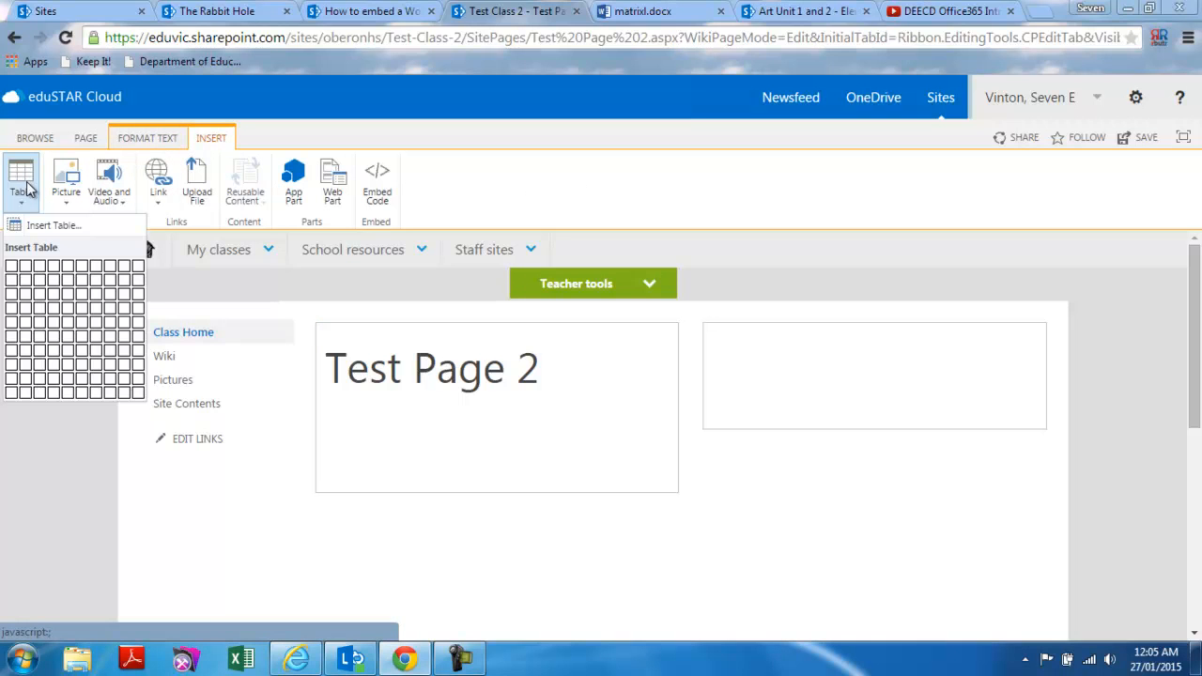
{"action": "left_click", "coordinate": [42, 281]}
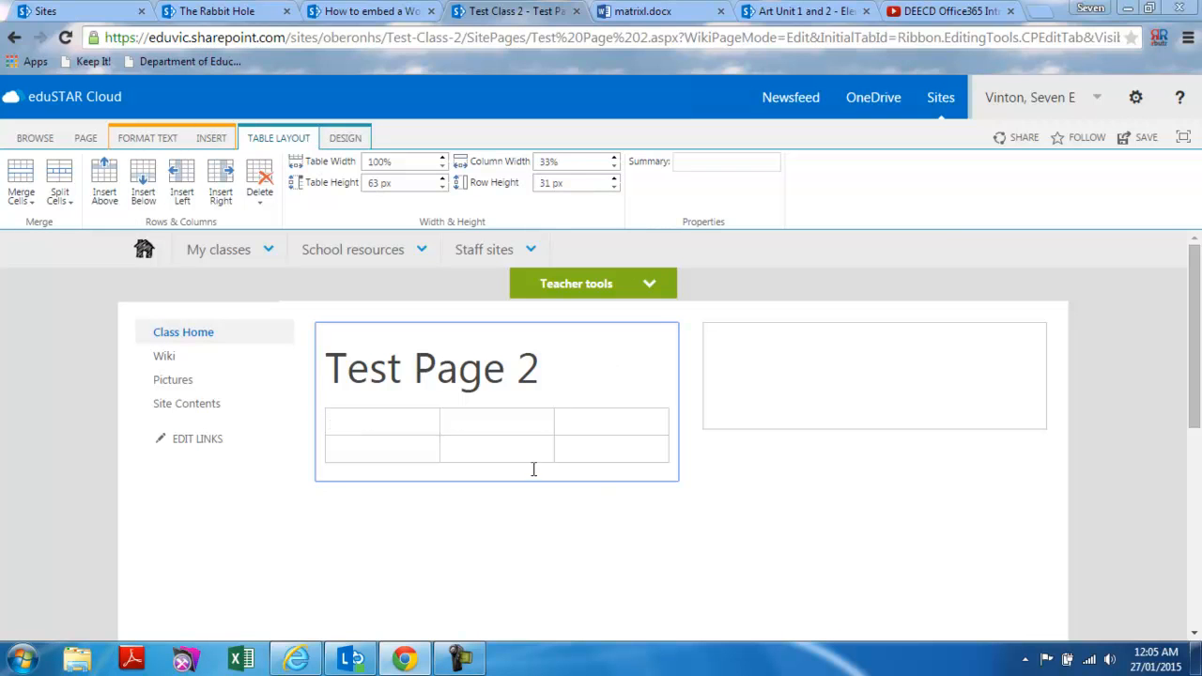
{"action": "left_click", "coordinate": [575, 473]}
{"action": "key", "text": "Return"}
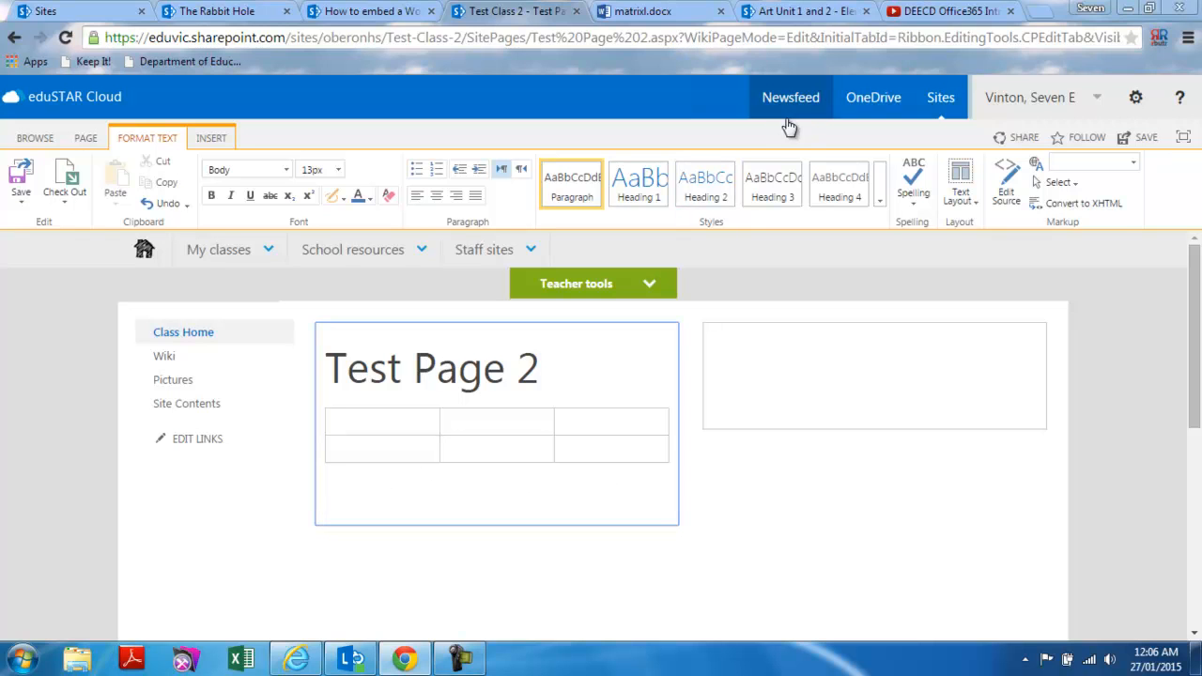
Step: Switch to the matrixl.docx document in Word Online, generate its embed code at the default dimensions and copy the whole code
{"action": "left_click", "coordinate": [668, 13]}
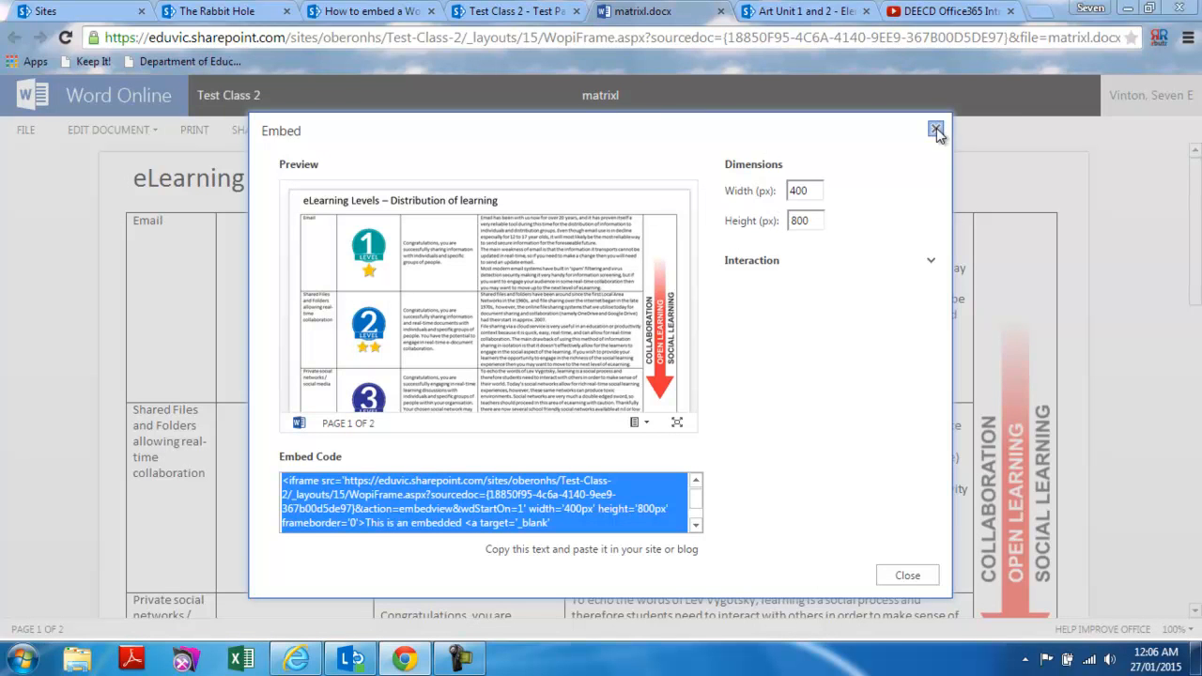
{"action": "left_click", "coordinate": [902, 574]}
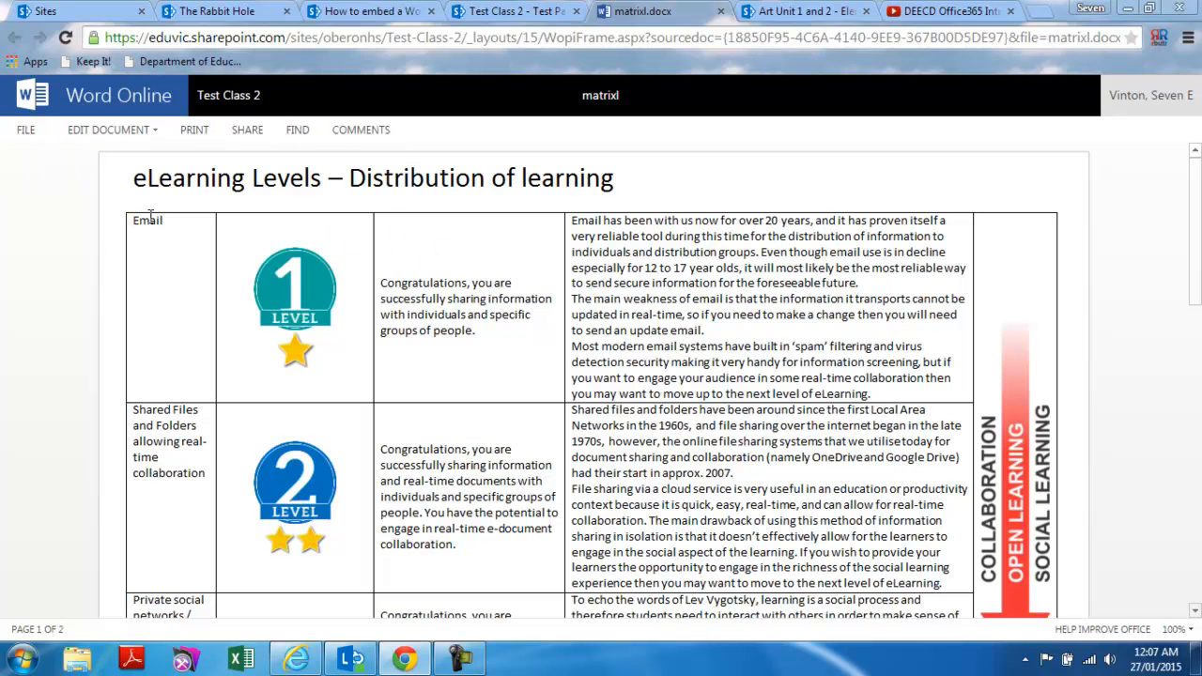
{"action": "left_click", "coordinate": [28, 131]}
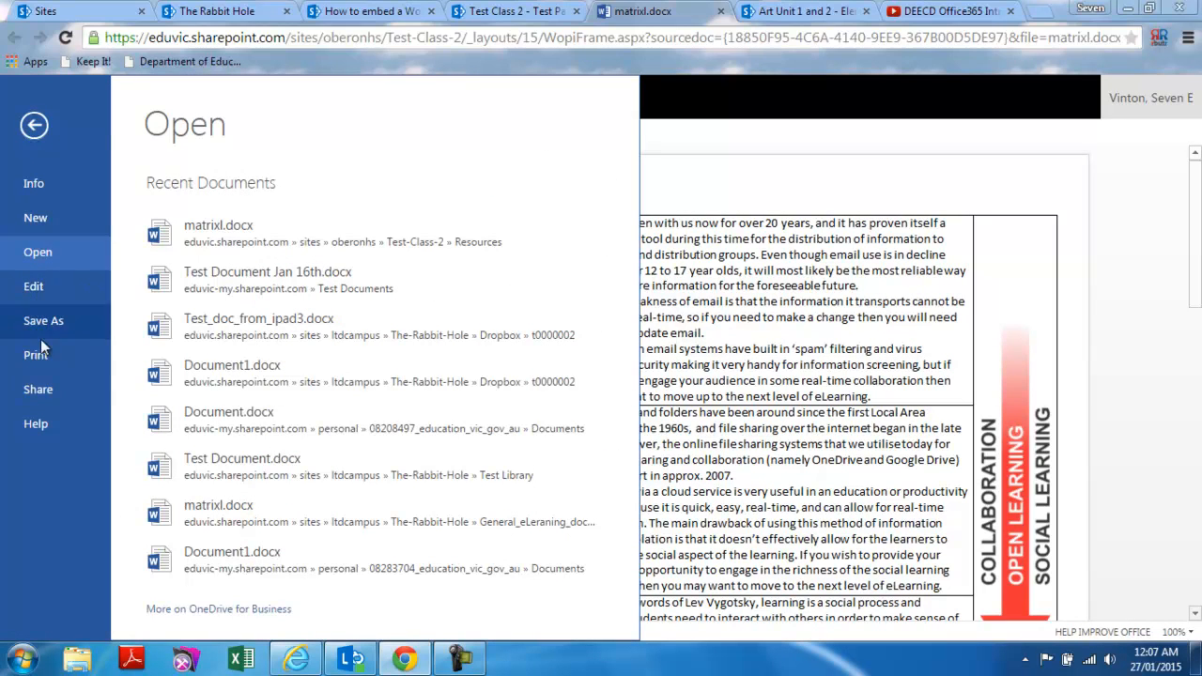
{"action": "left_click", "coordinate": [40, 396]}
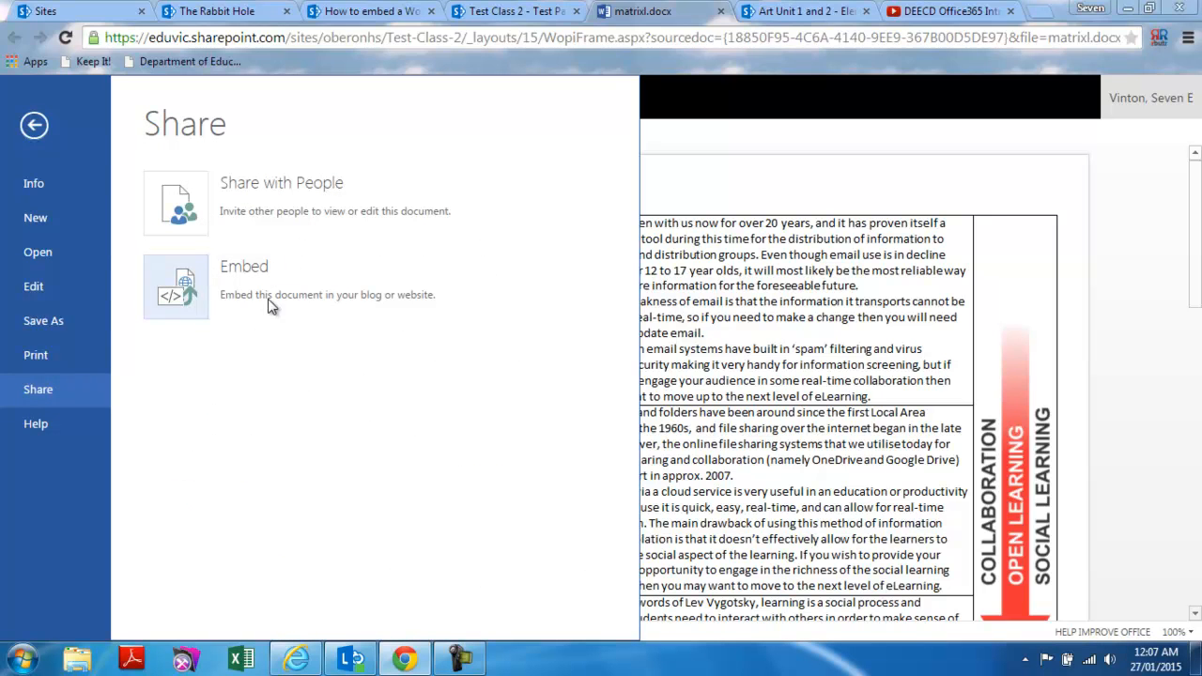
{"action": "left_click", "coordinate": [211, 300]}
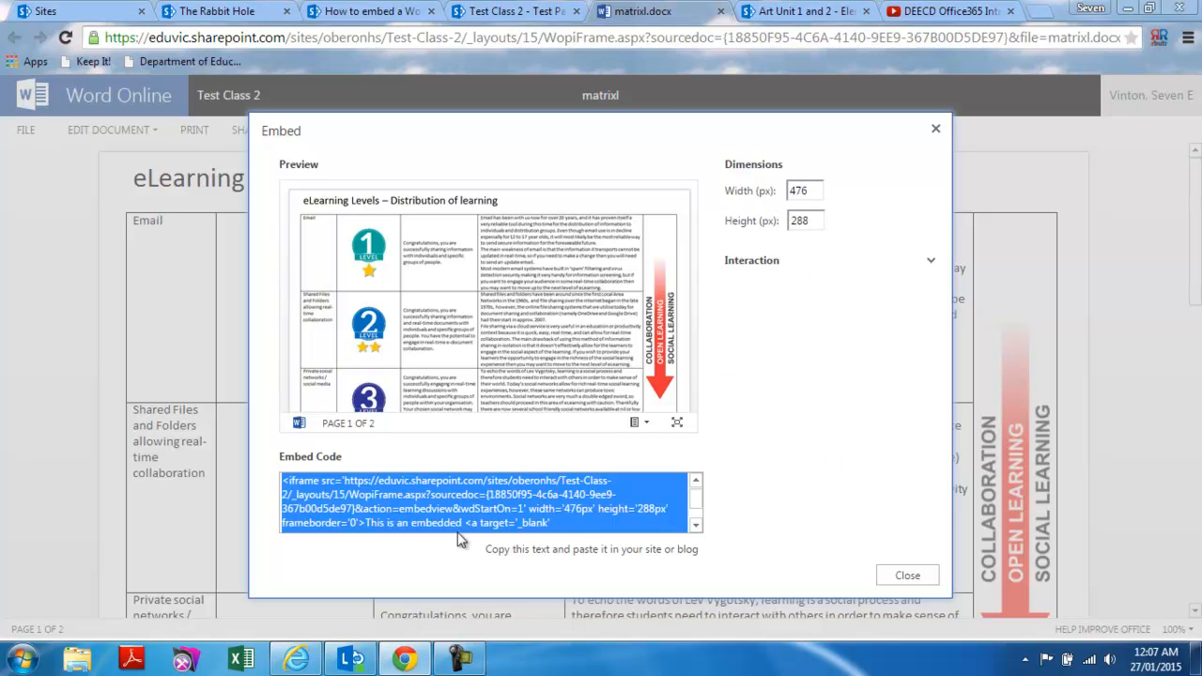
{"action": "left_click", "coordinate": [433, 510]}
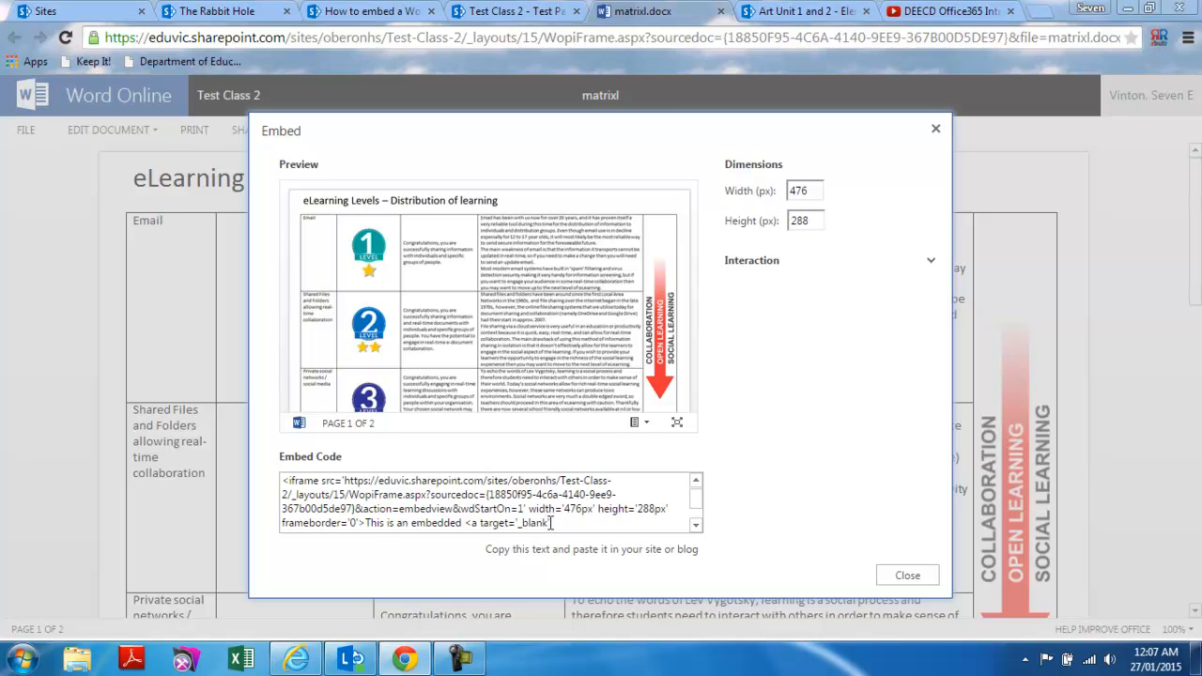
{"action": "key", "text": "ctrl+a"}
{"action": "key", "text": "ctrl+c"}
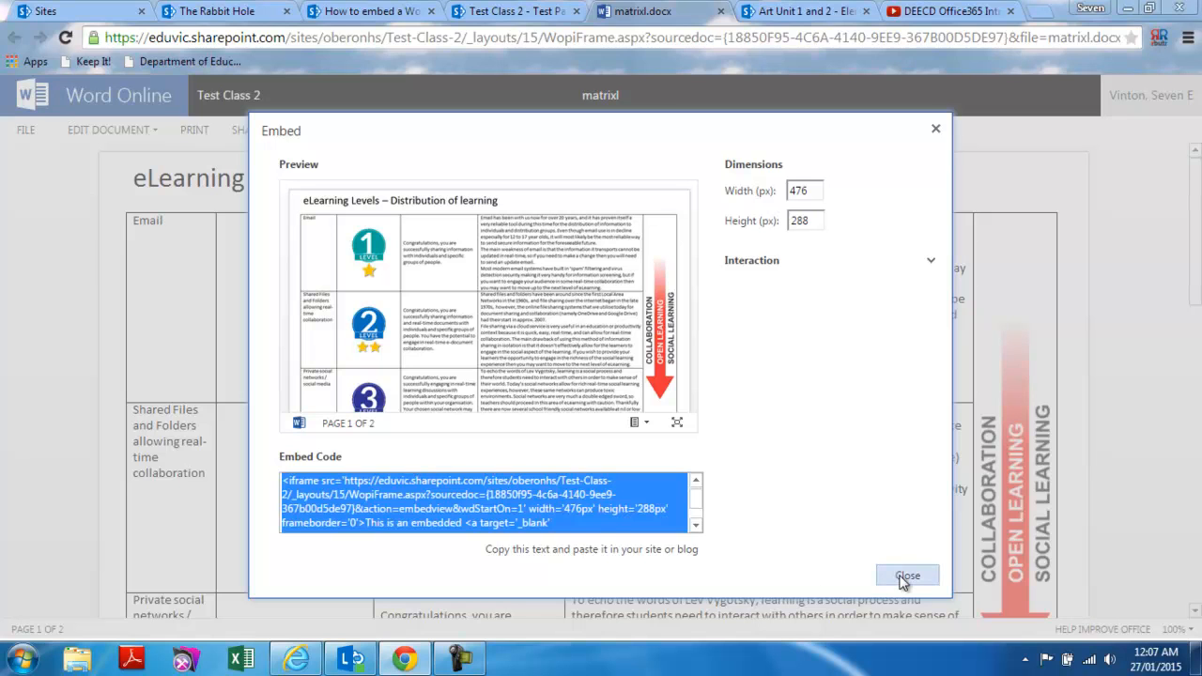
Step: Return to Test Page 2 and embed the matrixl.docx document below the table using the copied embed code
{"action": "left_click", "coordinate": [519, 17]}
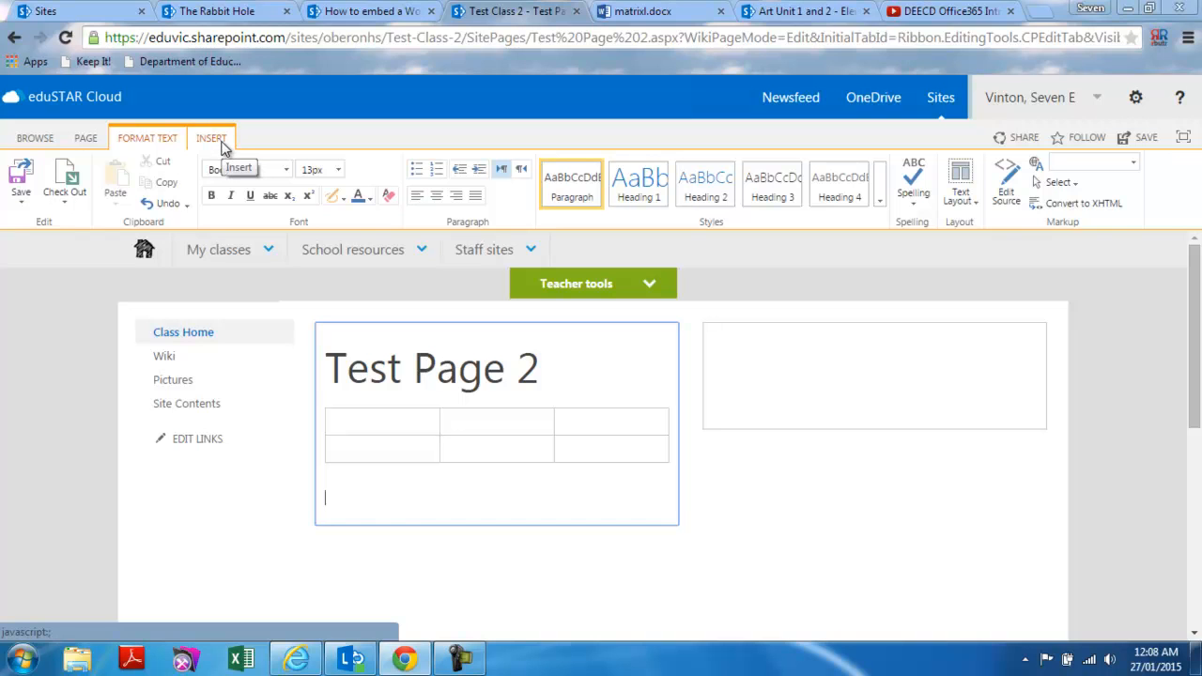
{"action": "left_click", "coordinate": [210, 139]}
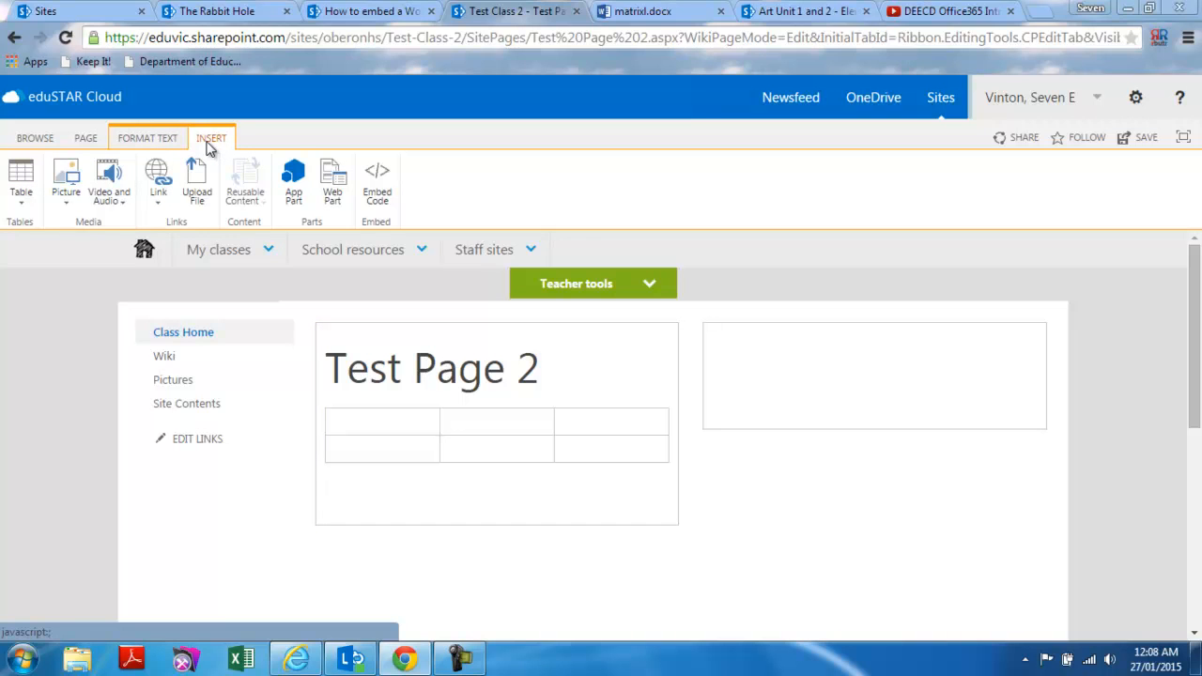
{"action": "left_click", "coordinate": [380, 208]}
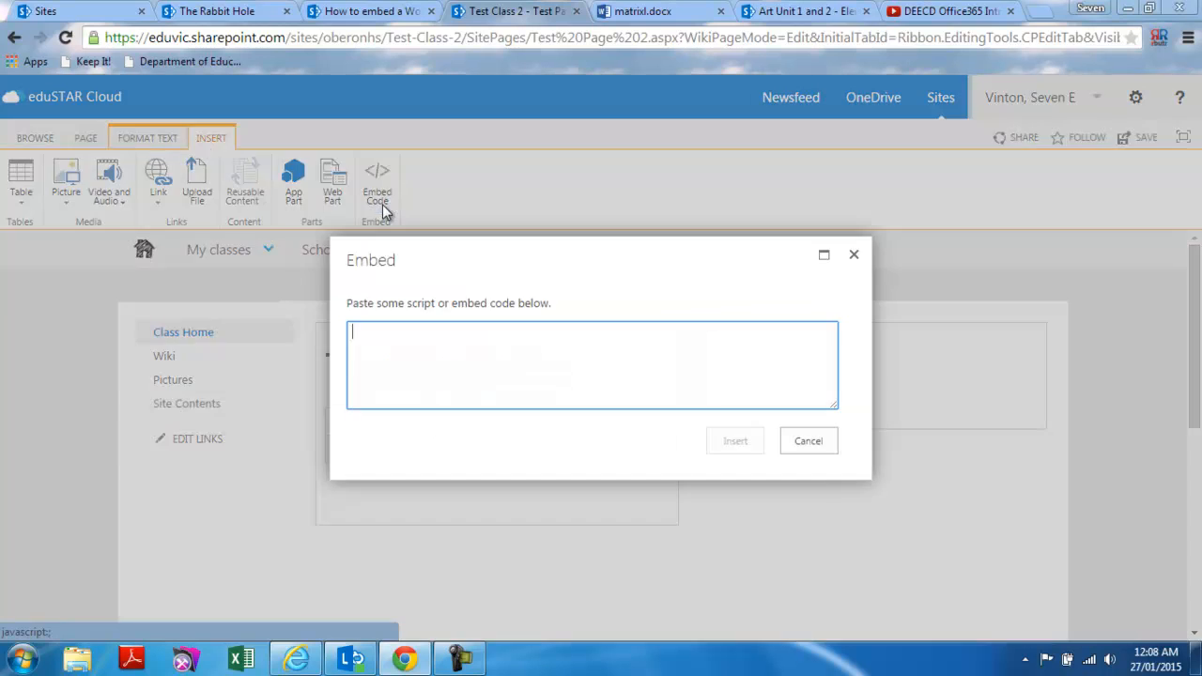
{"action": "key", "text": "ctrl+v"}
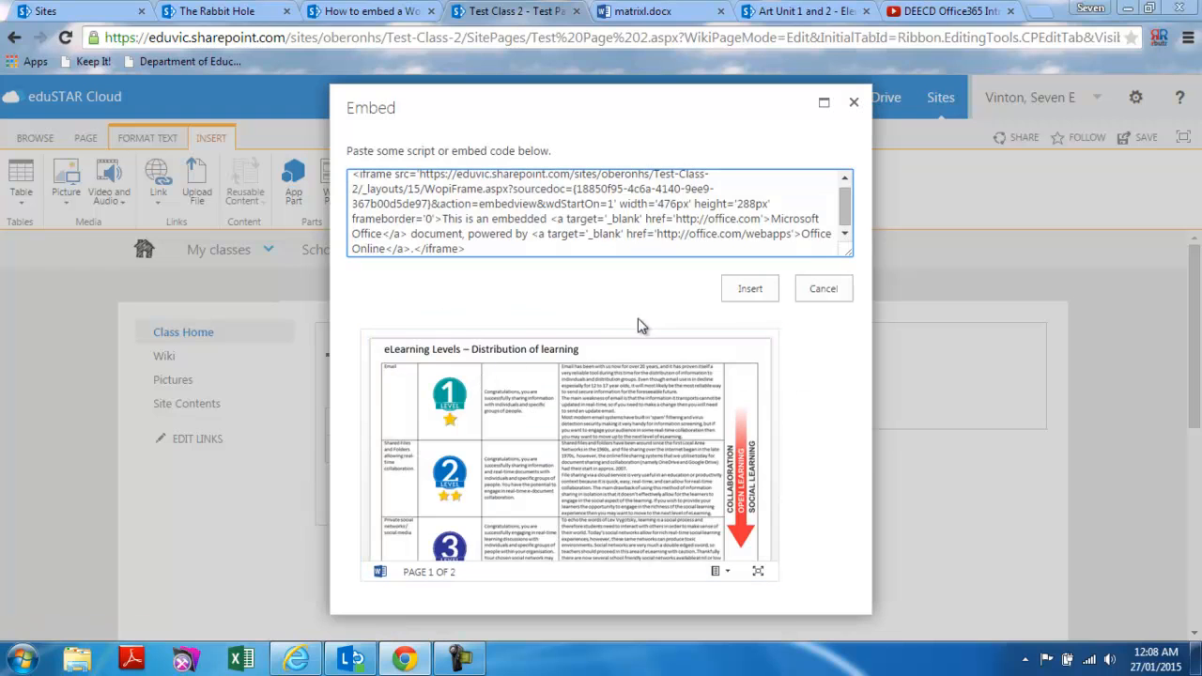
{"action": "left_click", "coordinate": [751, 293]}
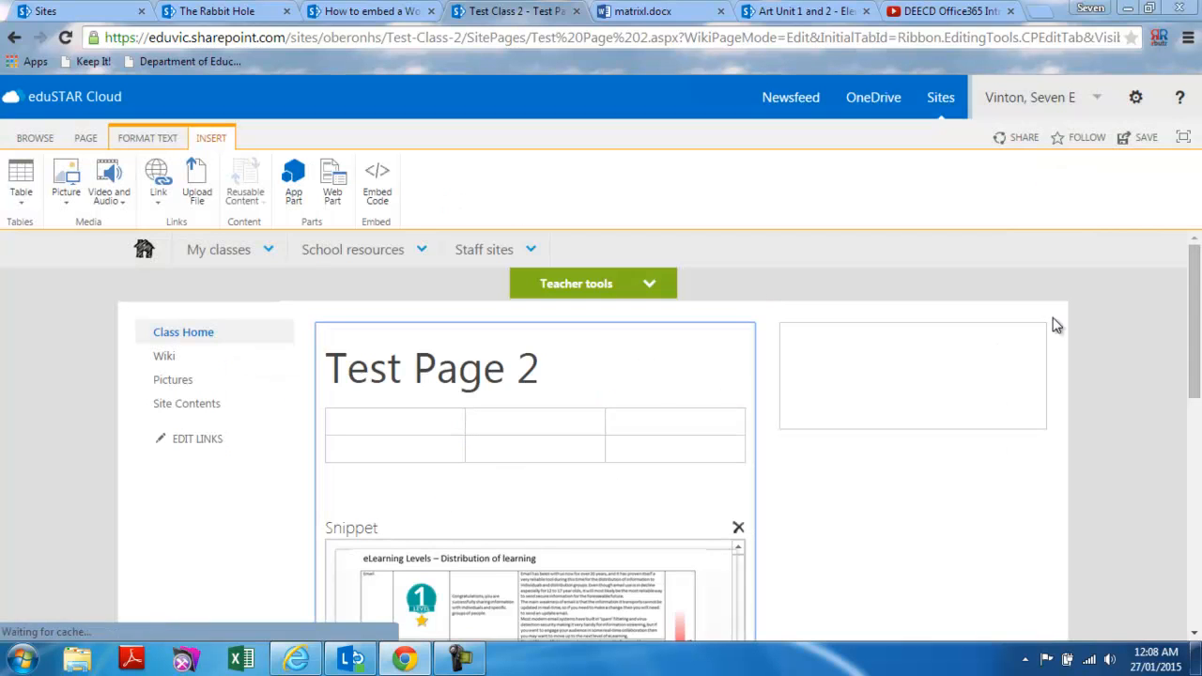
{"action": "mouse_move", "coordinate": [1196, 305]}
{"action": "left_mouse_down"}
{"action": "mouse_move", "coordinate": [1198, 437]}
{"action": "mouse_move", "coordinate": [1198, 311]}
{"action": "left_mouse_up"}
Step: Place the cursor in the empty right column, then reload the "DEECD Office365 Introduction and Overview" YouTube page and pause the video
{"action": "left_click", "coordinate": [819, 353]}
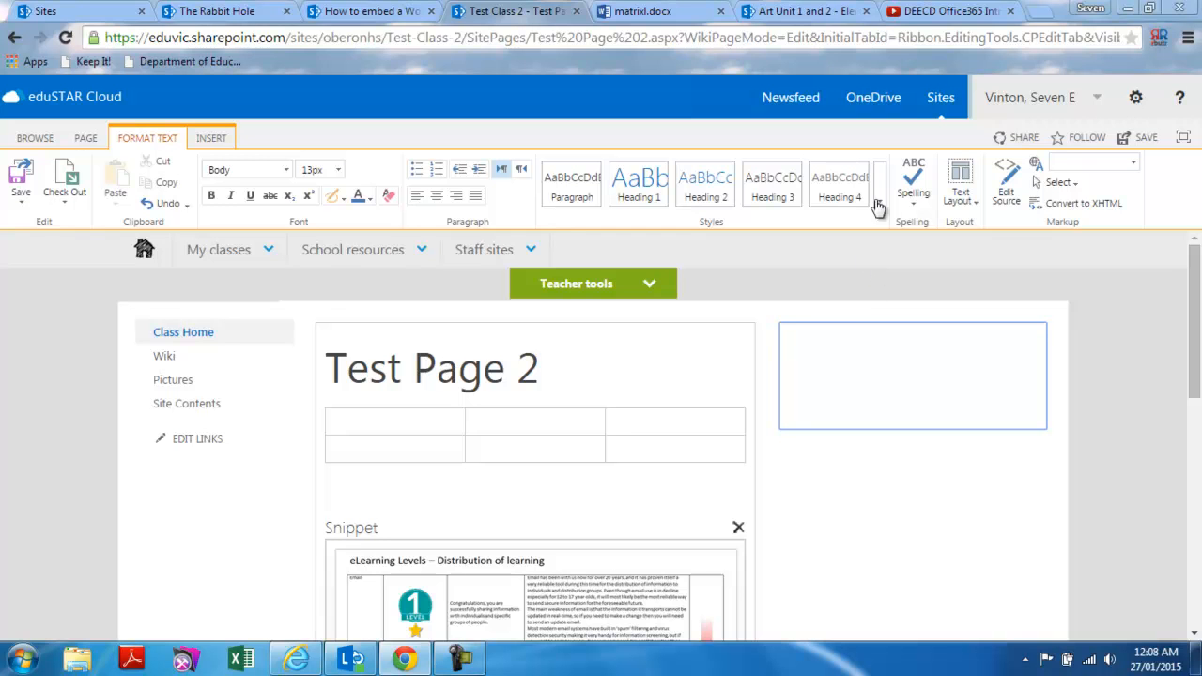
{"action": "left_click", "coordinate": [932, 11]}
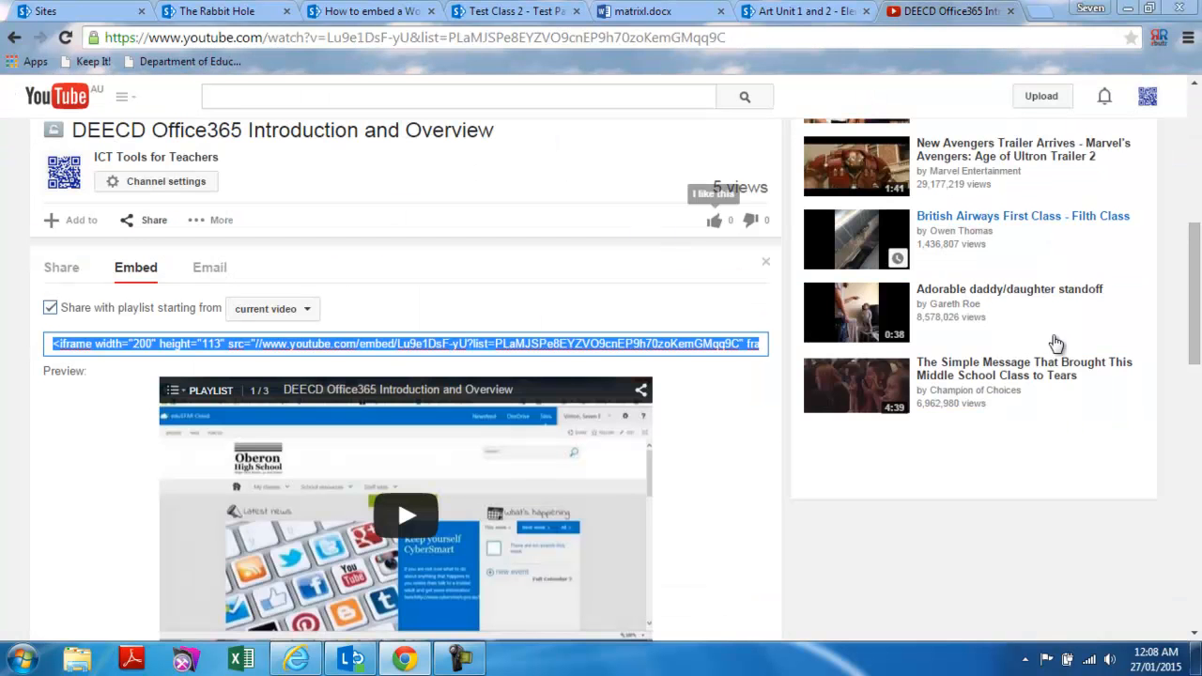
{"action": "left_click_drag", "start_coordinate": [1198, 306], "coordinate": [1198, 227]}
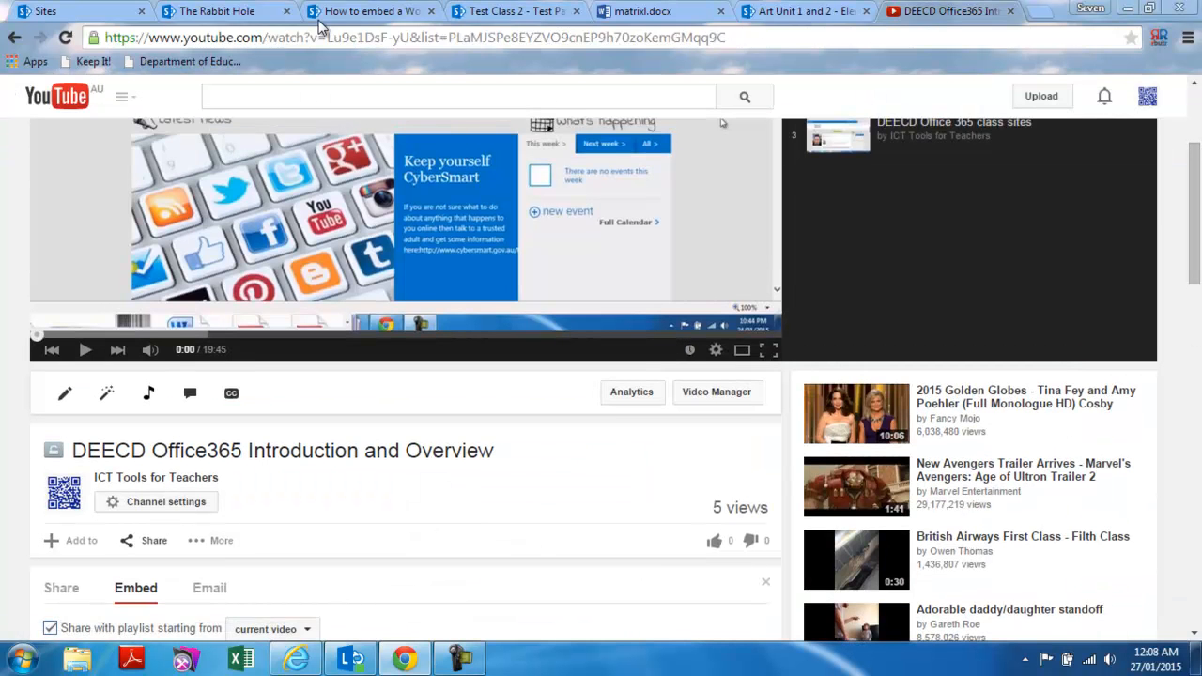
{"action": "left_click", "coordinate": [64, 38]}
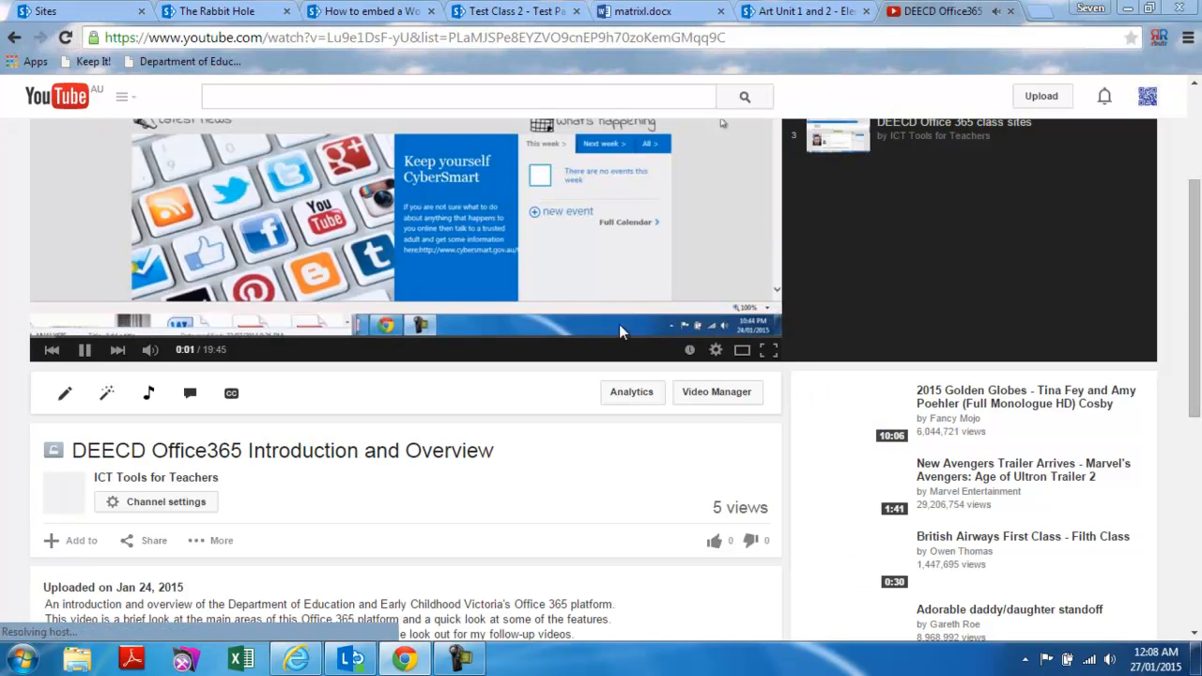
{"action": "left_click", "coordinate": [84, 350]}
{"action": "left_click_drag", "start_coordinate": [1196, 291], "coordinate": [1194, 350]}
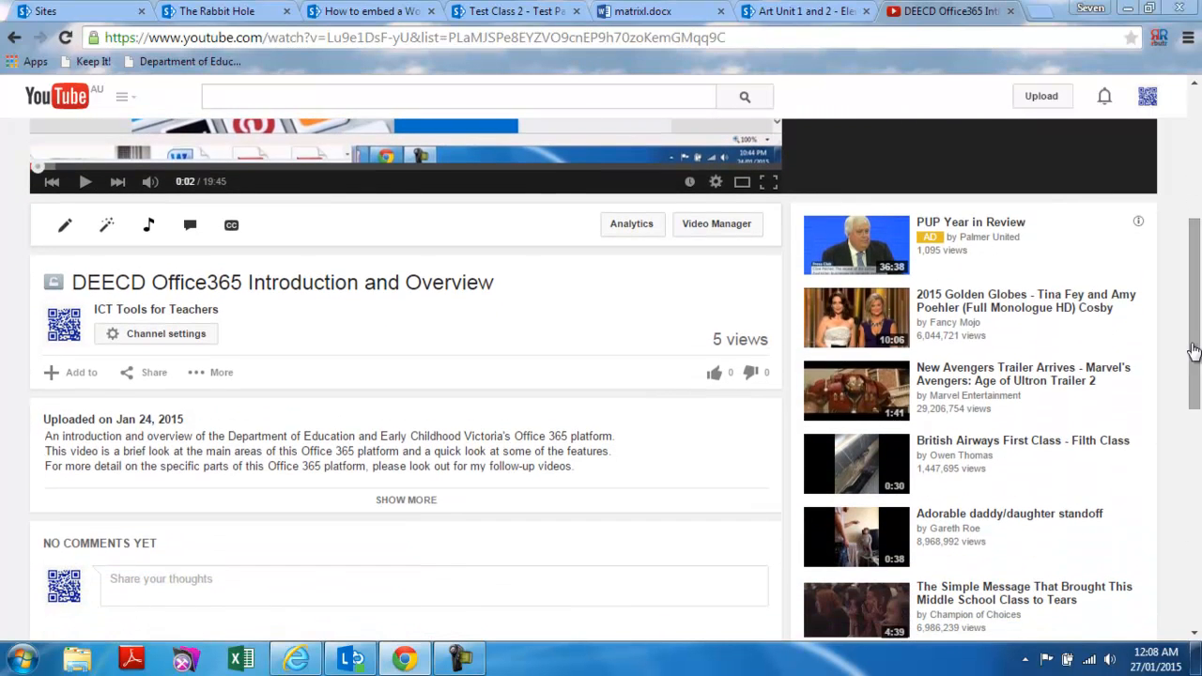
Step: Open the YouTube video's embed code and expand its additional embed options
{"action": "left_click", "coordinate": [153, 375]}
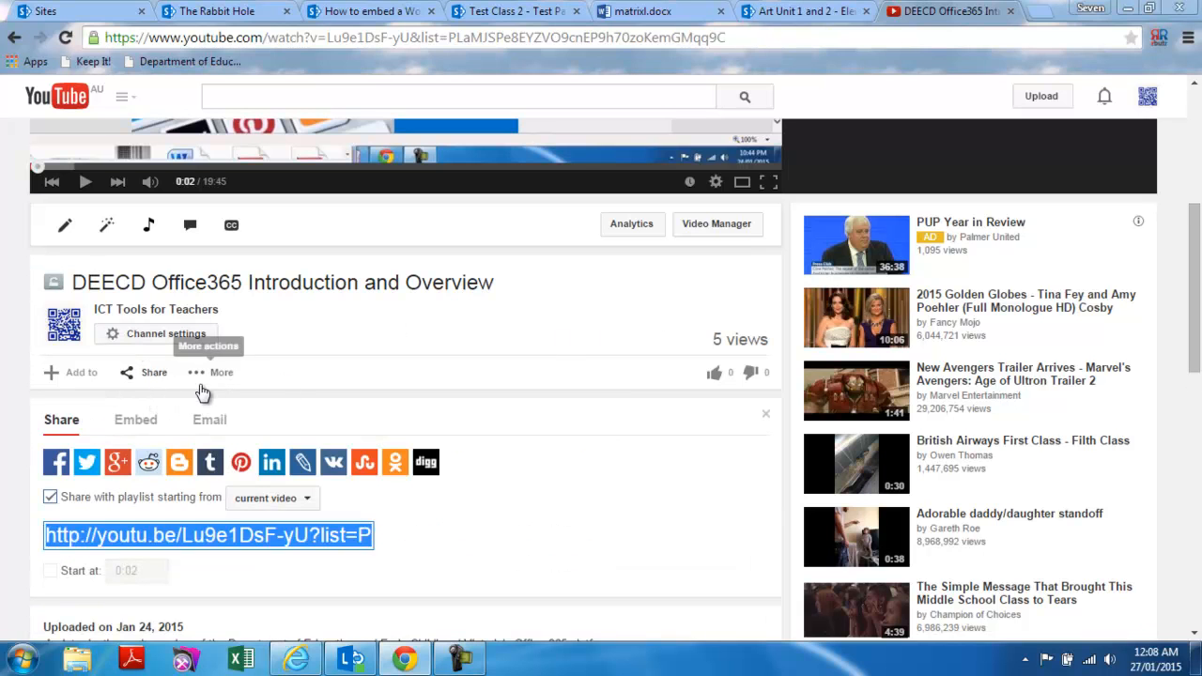
{"action": "left_click", "coordinate": [137, 424]}
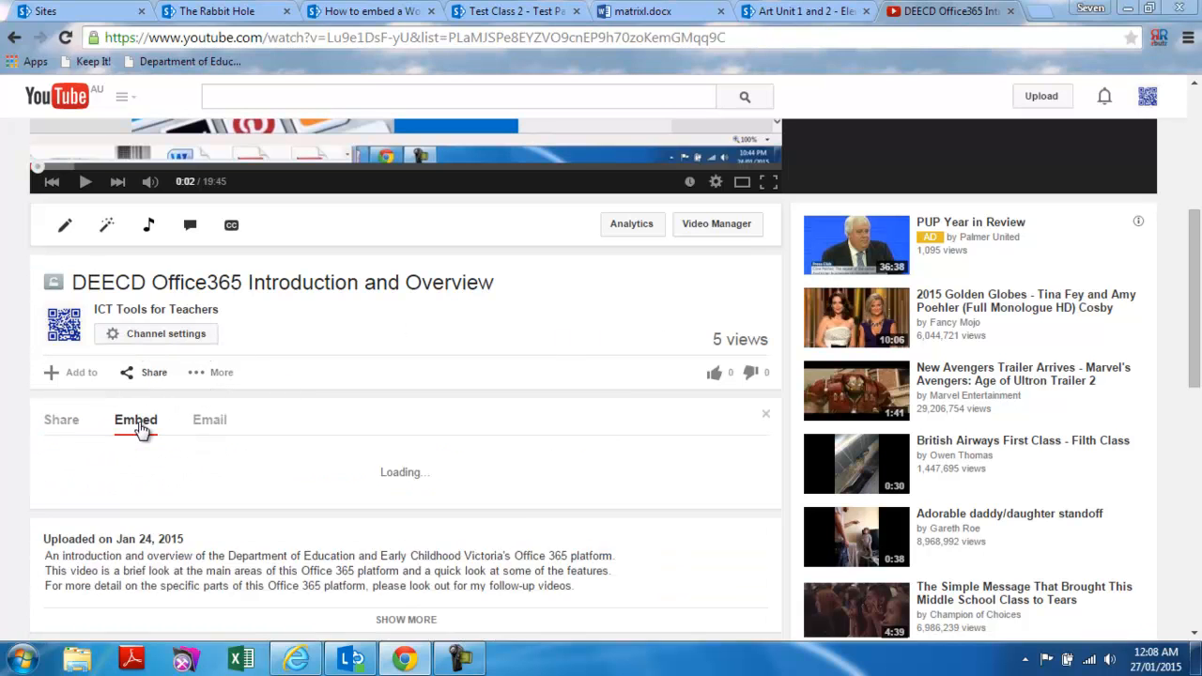
{"action": "scroll", "coordinate": [1198, 306], "scroll_direction": "down", "scroll_amount": 3}
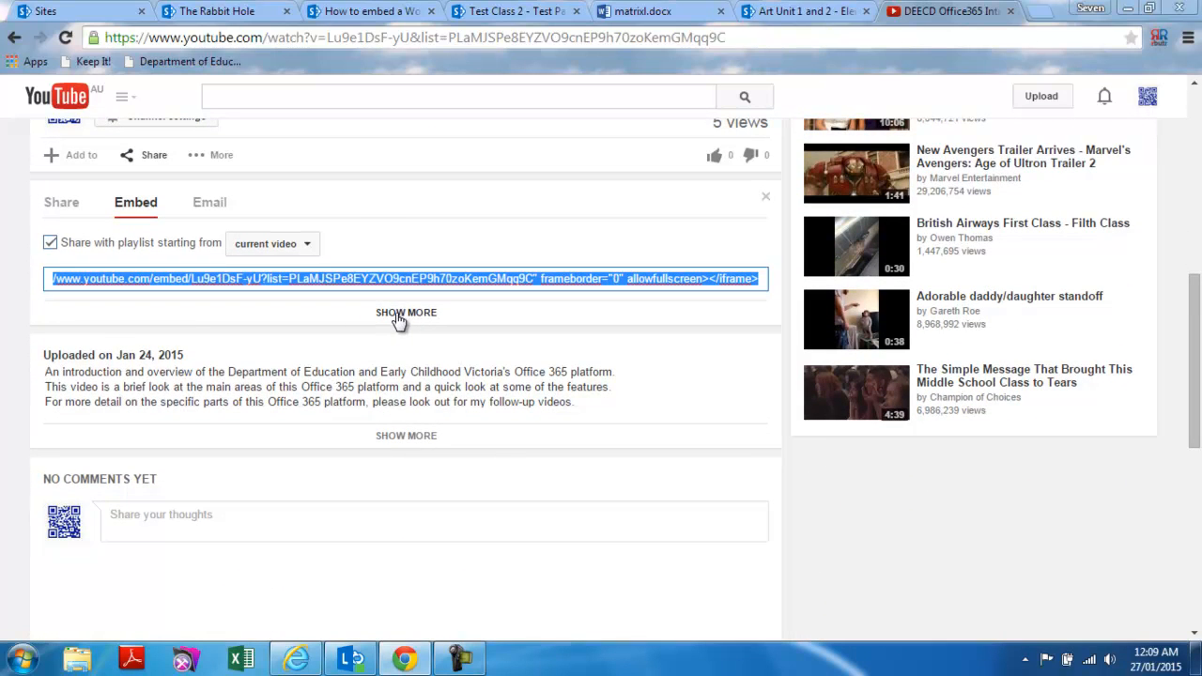
{"action": "left_click", "coordinate": [404, 315]}
{"action": "left_click_drag", "start_coordinate": [1195, 281], "coordinate": [1198, 352]}
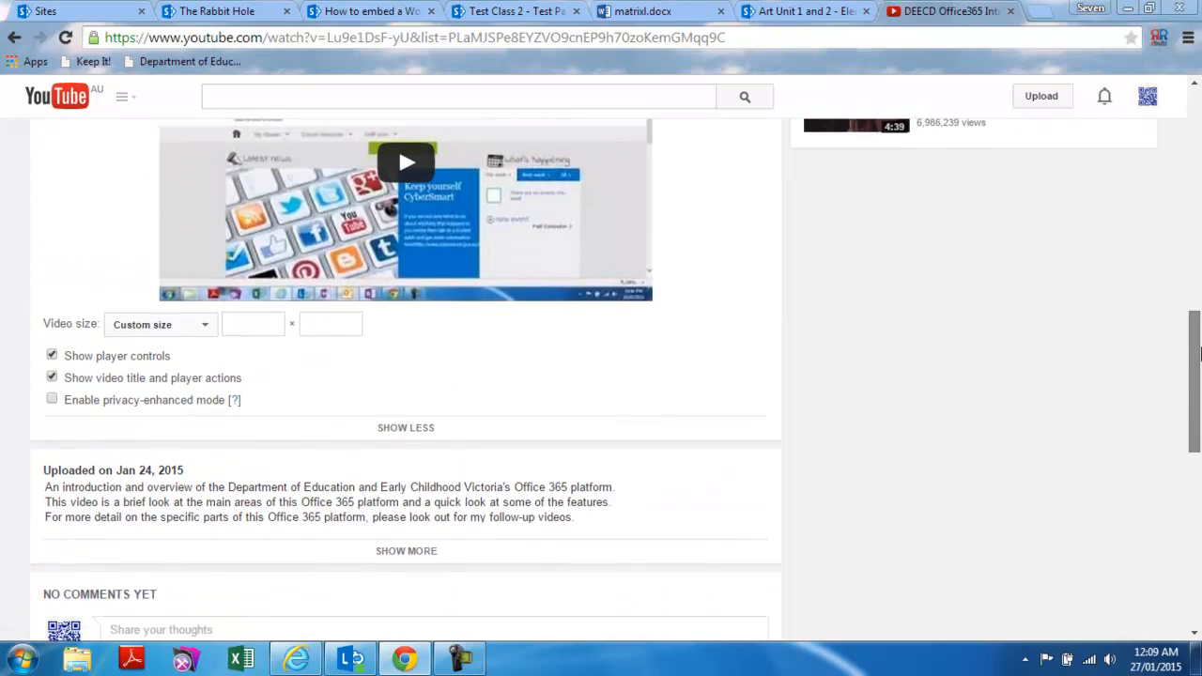
Step: Set the embedded video to a custom size of 250 × 141
{"action": "left_click", "coordinate": [202, 313]}
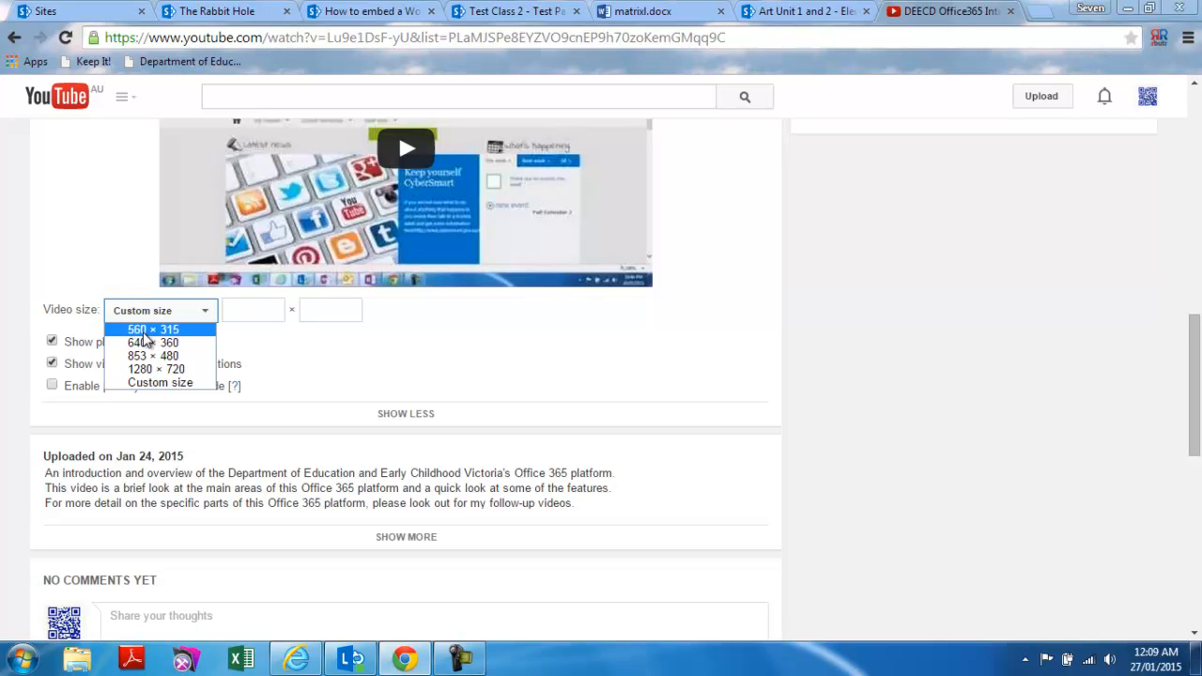
{"action": "left_click", "coordinate": [156, 382]}
{"action": "left_click", "coordinate": [236, 315]}
{"action": "type", "text": "250"}
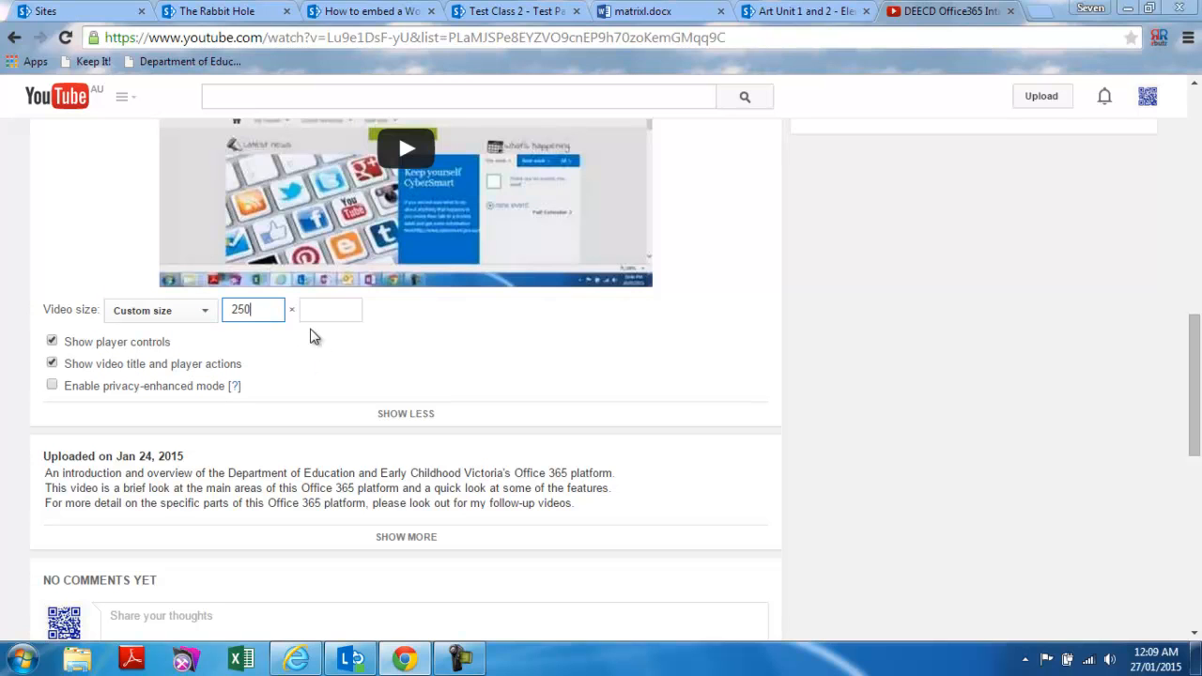
{"action": "left_click", "coordinate": [328, 311]}
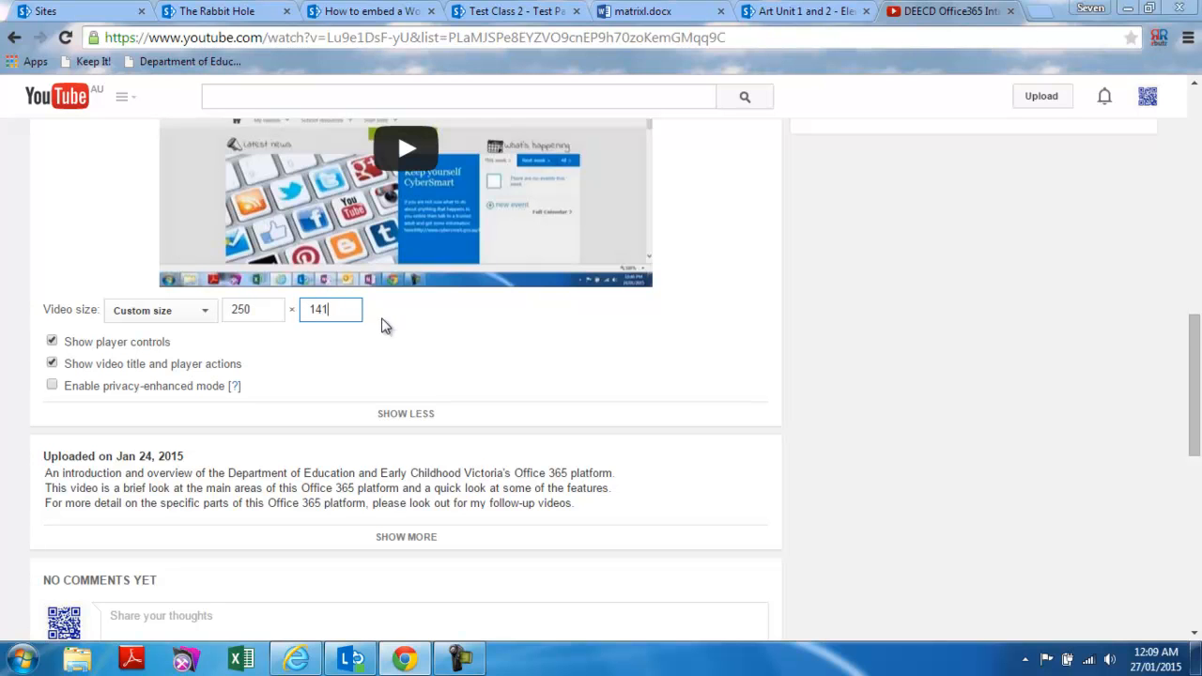
Step: Select and copy the video's complete iframe embed code
{"action": "left_click_drag", "start_coordinate": [1198, 404], "coordinate": [1197, 336]}
{"action": "left_click", "coordinate": [568, 259]}
{"action": "double_click", "coordinate": [568, 259]}
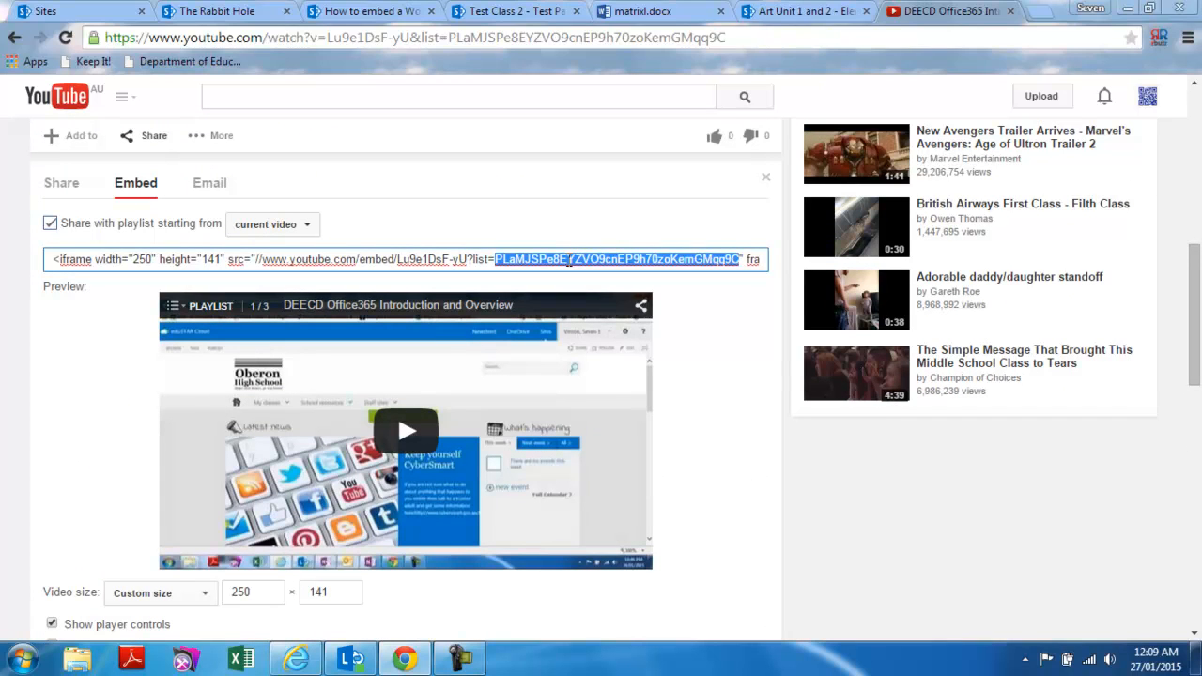
{"action": "triple_click", "coordinate": [568, 260]}
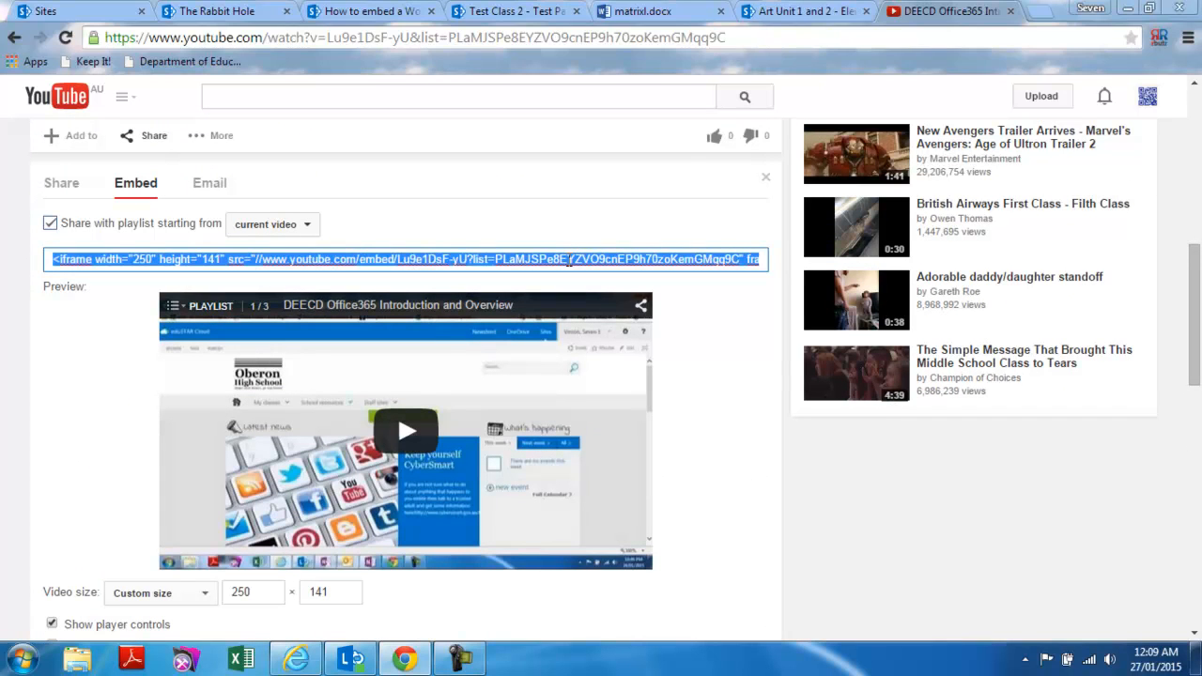
Step: Embed the YouTube video in the right column of Test Page 2 using the copied iframe code
{"action": "left_click", "coordinate": [511, 11]}
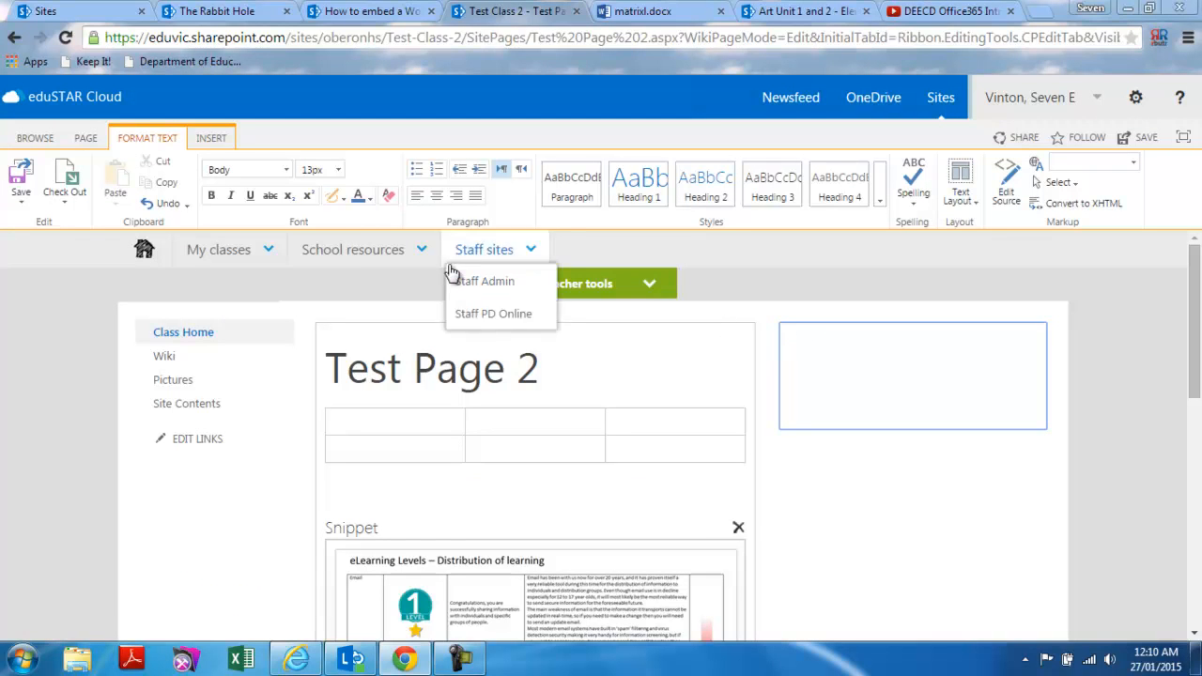
{"action": "left_click", "coordinate": [209, 140]}
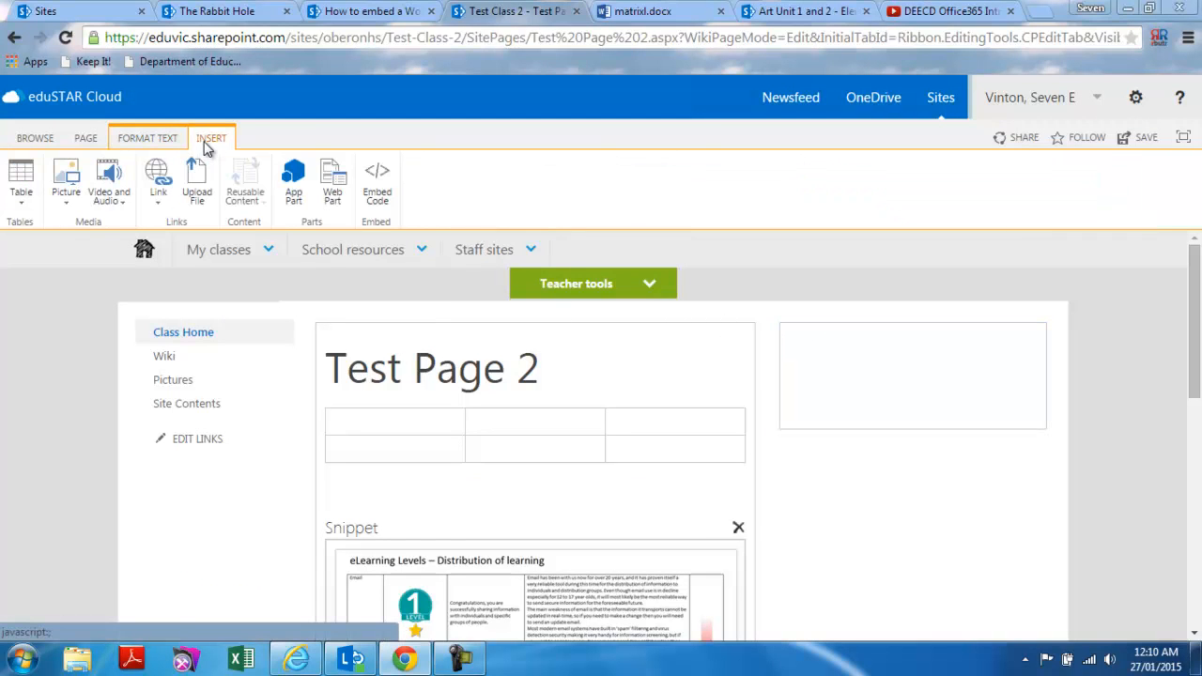
{"action": "left_click", "coordinate": [387, 172]}
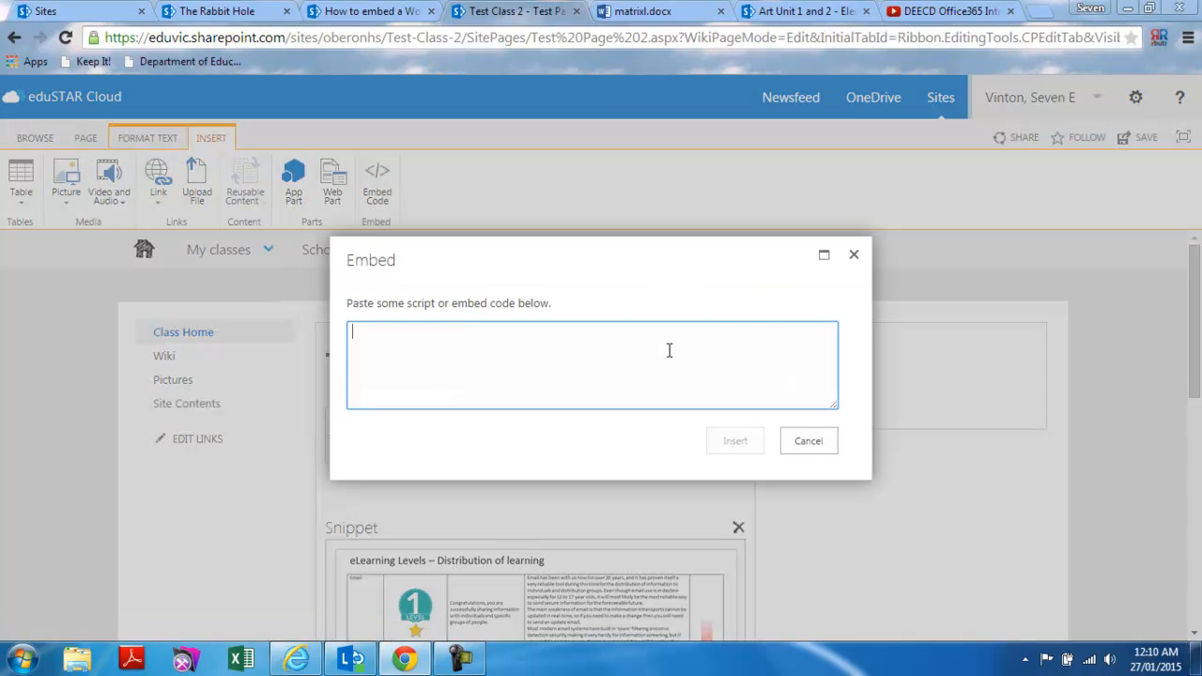
{"action": "type", "text": "<iframe width=\"250\" height=\"141\" src=\"//www.youtube.com/embed/Lu9e1DsF-yU?list=PLaMJSPe8EYZVO9cnEP9h70zoKemGMqq9C\" frameborder=\"0\" allowfullscreen></iframe>"}
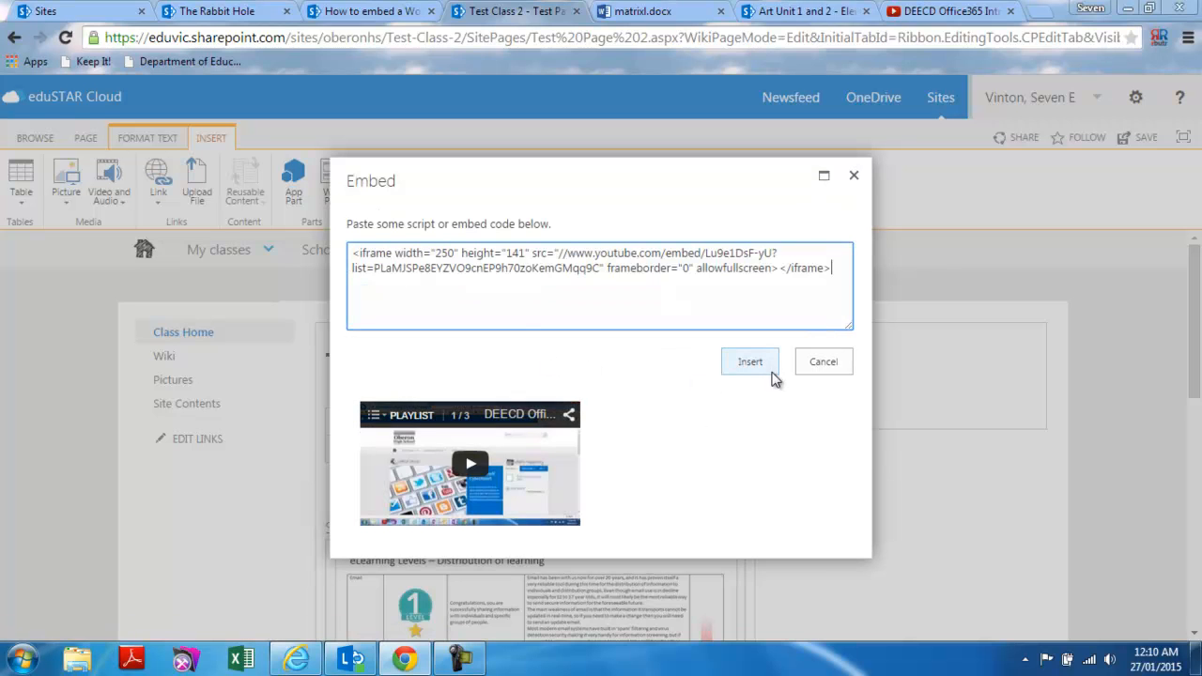
{"action": "left_click", "coordinate": [751, 363]}
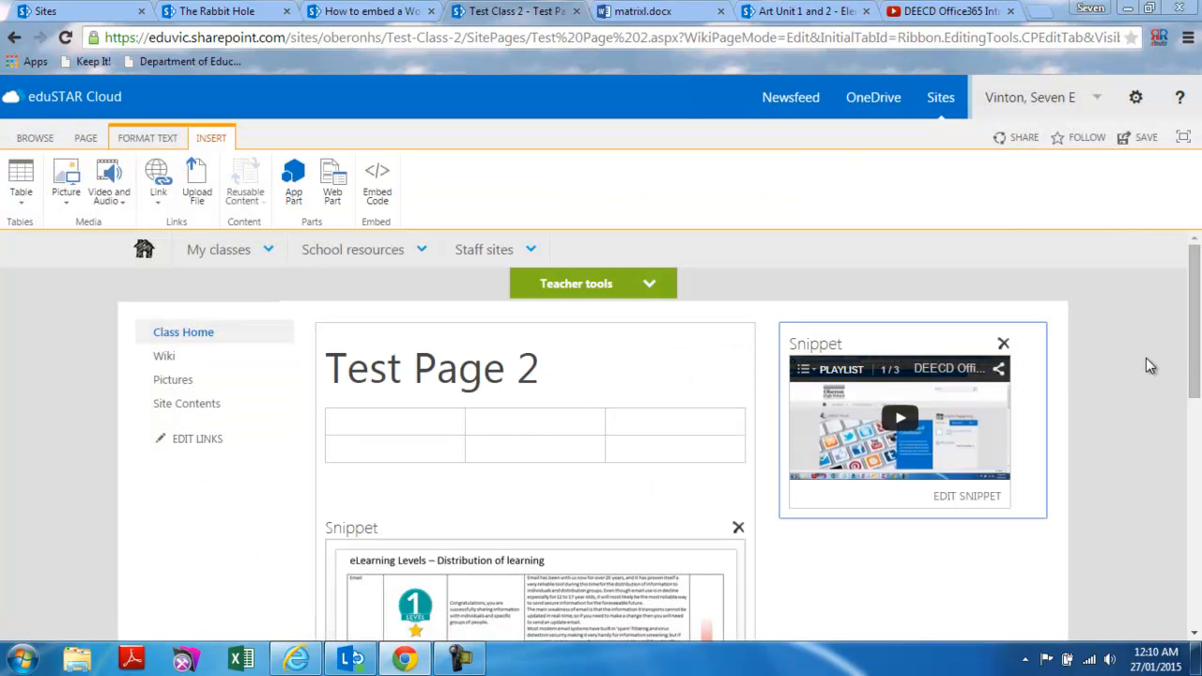
Step: Add the Documents app part below the embedded video in the right column
{"action": "mouse_move", "coordinate": [1195, 342]}
{"action": "left_mouse_down"}
{"action": "mouse_move", "coordinate": [1198, 418]}
{"action": "mouse_move", "coordinate": [1199, 364]}
{"action": "left_mouse_up"}
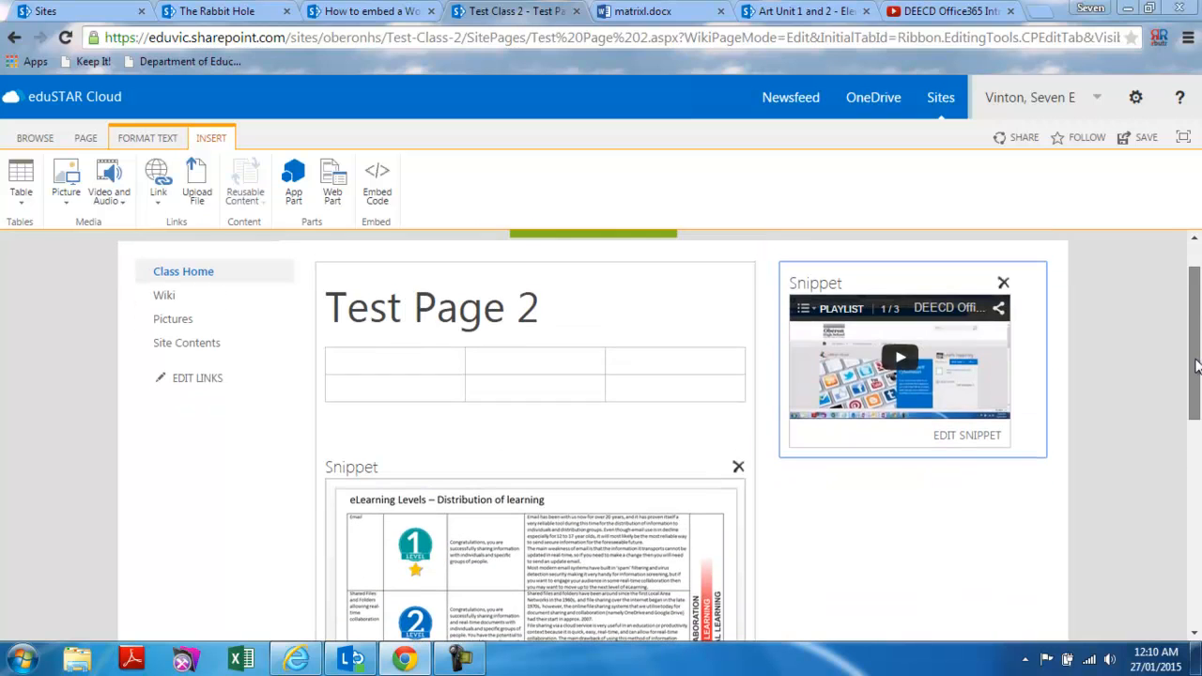
{"action": "left_click", "coordinate": [1039, 432]}
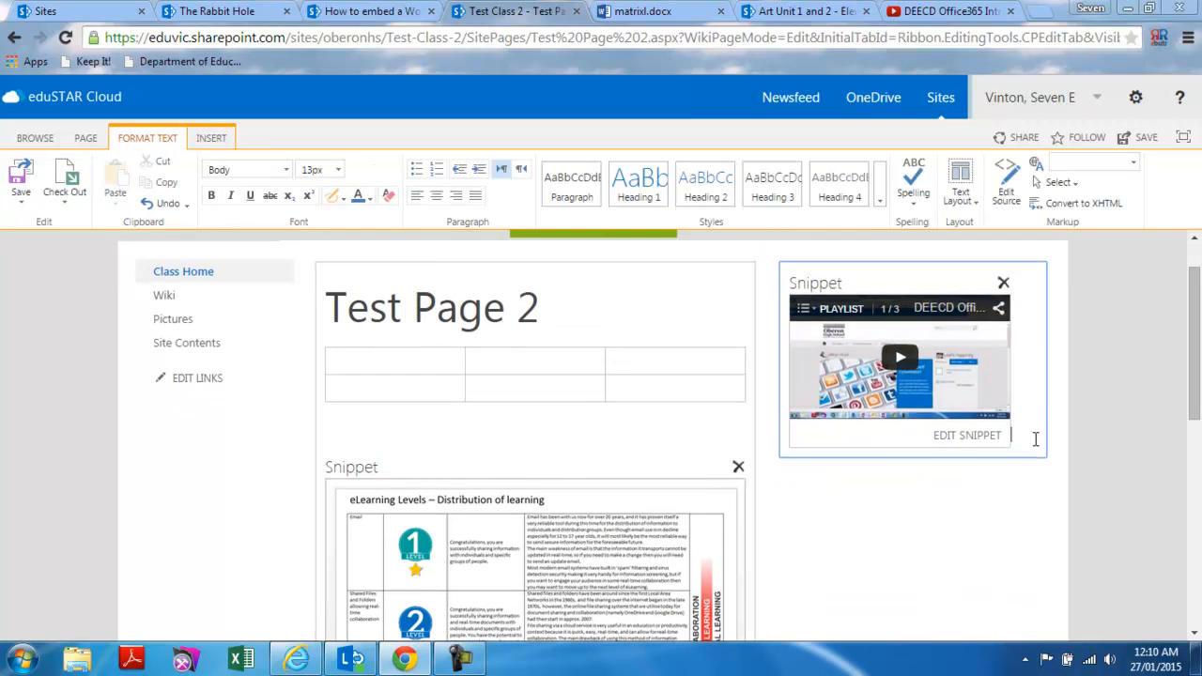
{"action": "left_click_drag", "start_coordinate": [1197, 410], "coordinate": [1197, 385]}
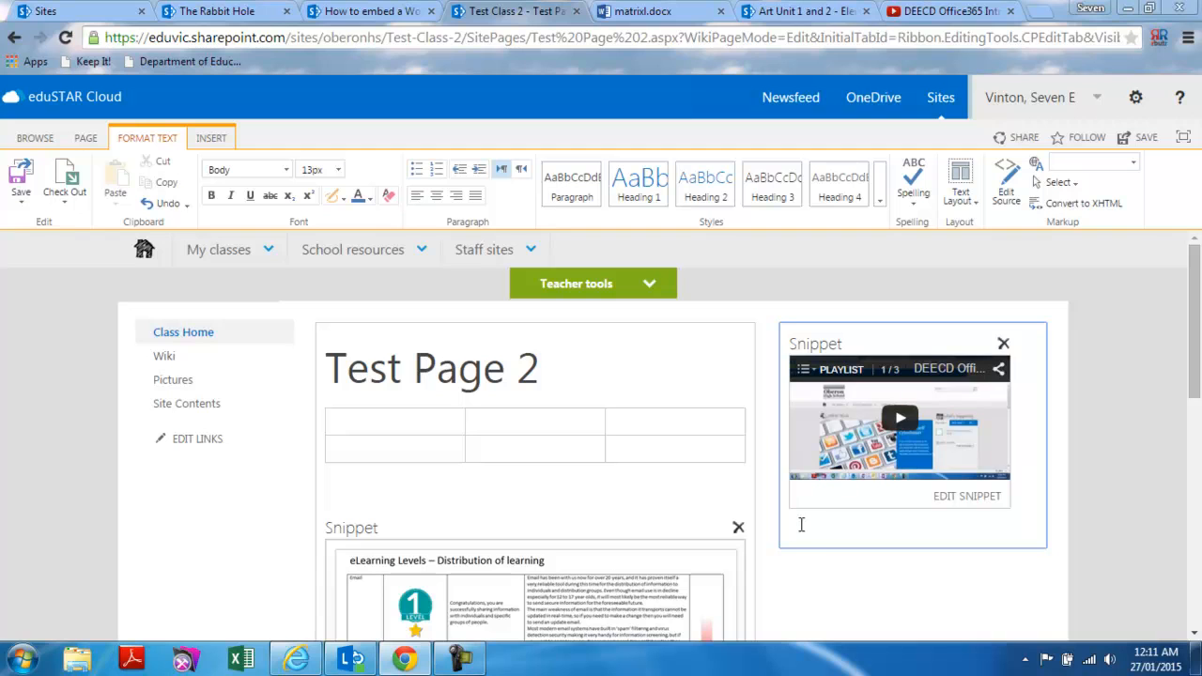
{"action": "left_click", "coordinate": [220, 144]}
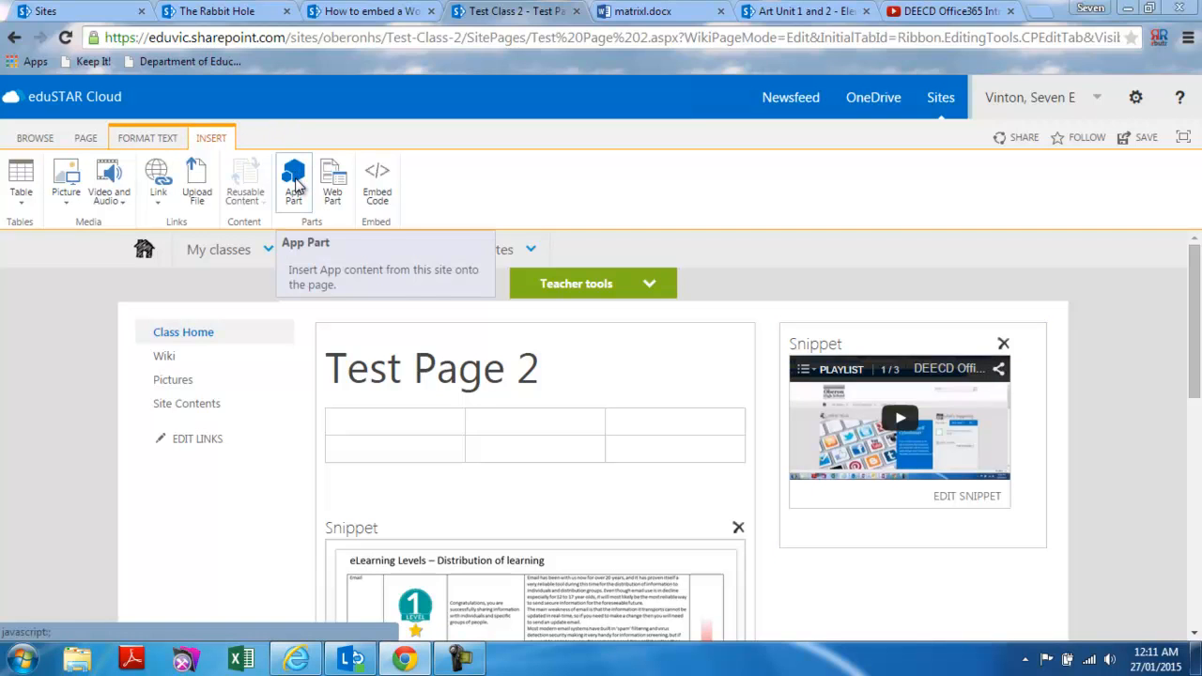
{"action": "left_click", "coordinate": [294, 181]}
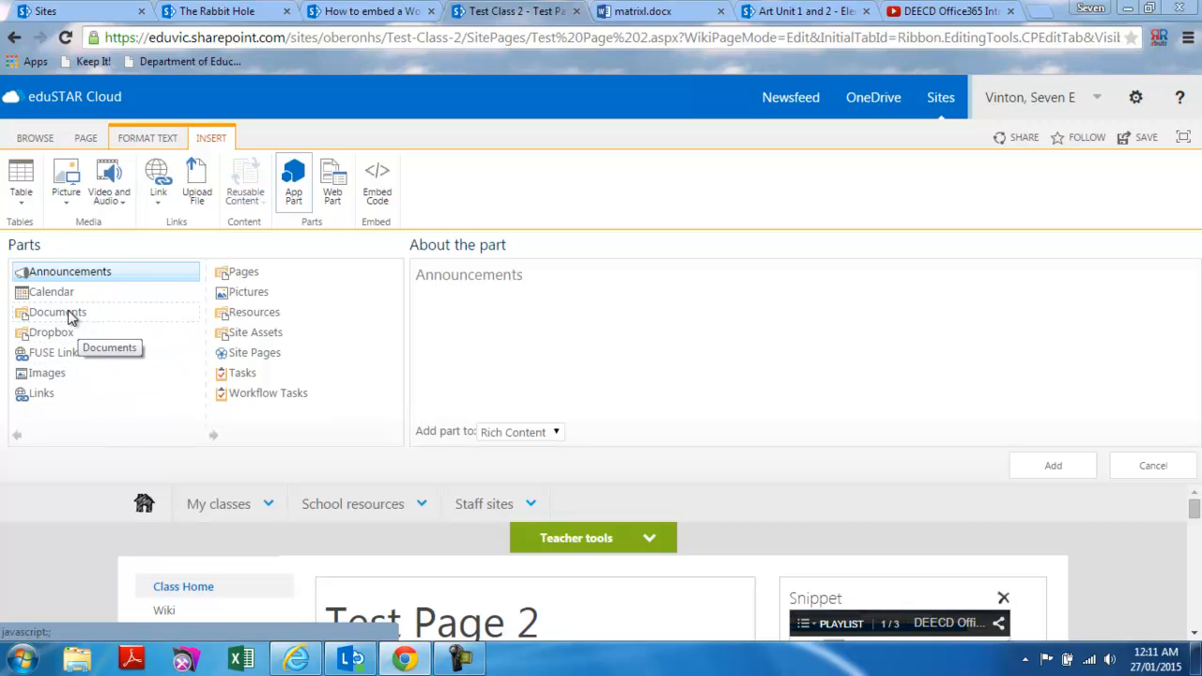
{"action": "left_click", "coordinate": [34, 317]}
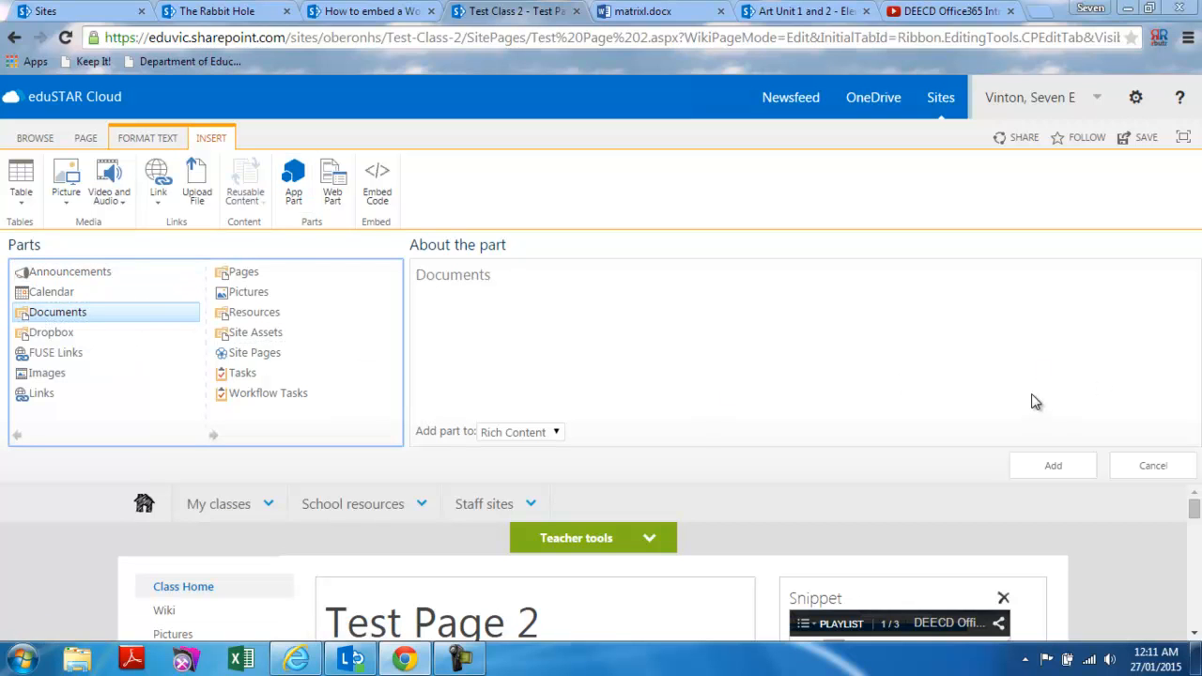
{"action": "left_click", "coordinate": [1053, 467]}
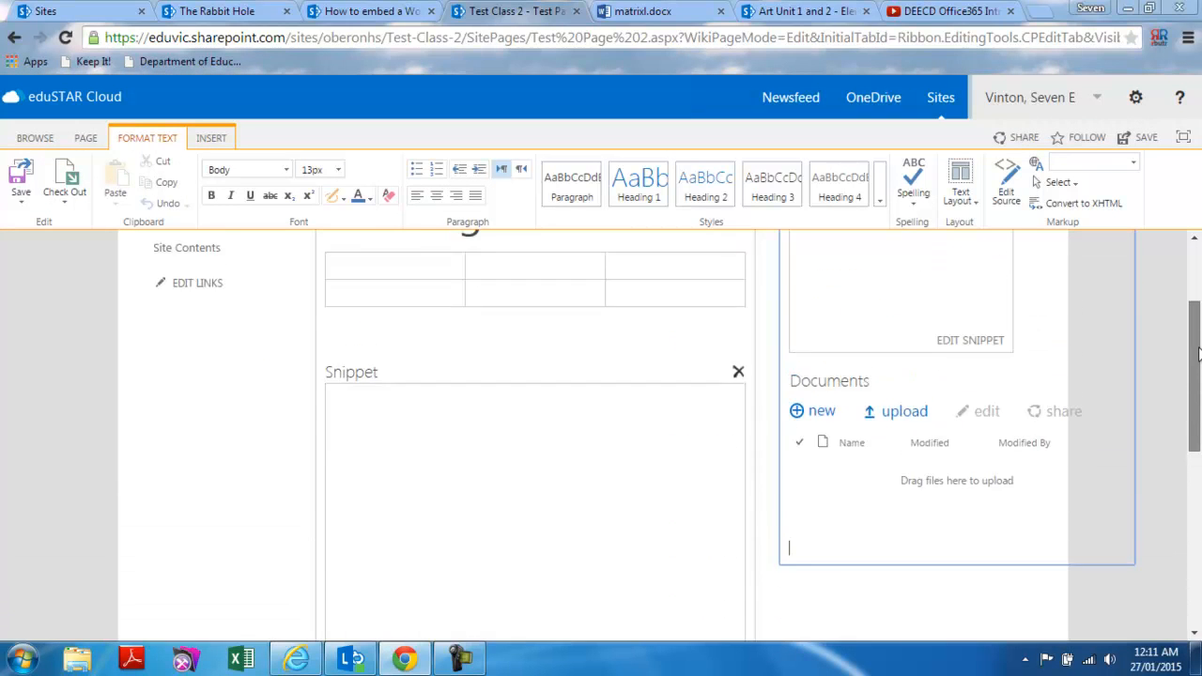
Step: Try to restore the blank video snippet by reopening its embed code and inserting it again unchanged
{"action": "scroll", "coordinate": [1198, 360], "scroll_direction": "up", "scroll_amount": 2}
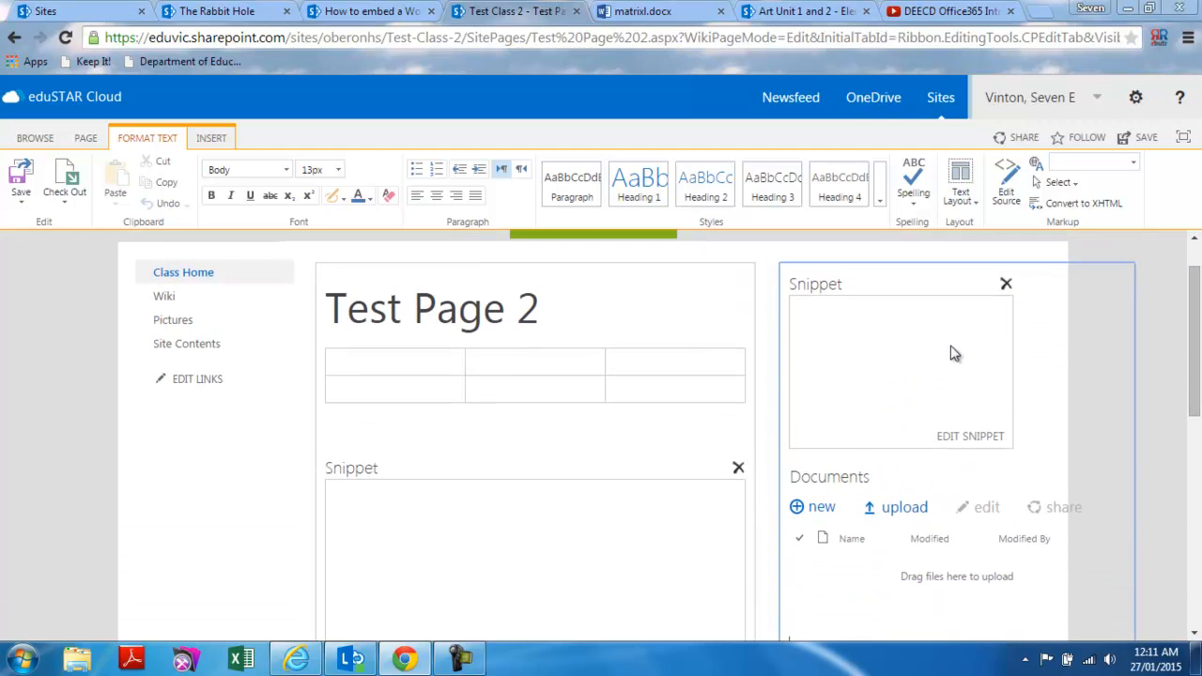
{"action": "scroll", "coordinate": [1041, 355], "scroll_direction": "up", "scroll_amount": 1}
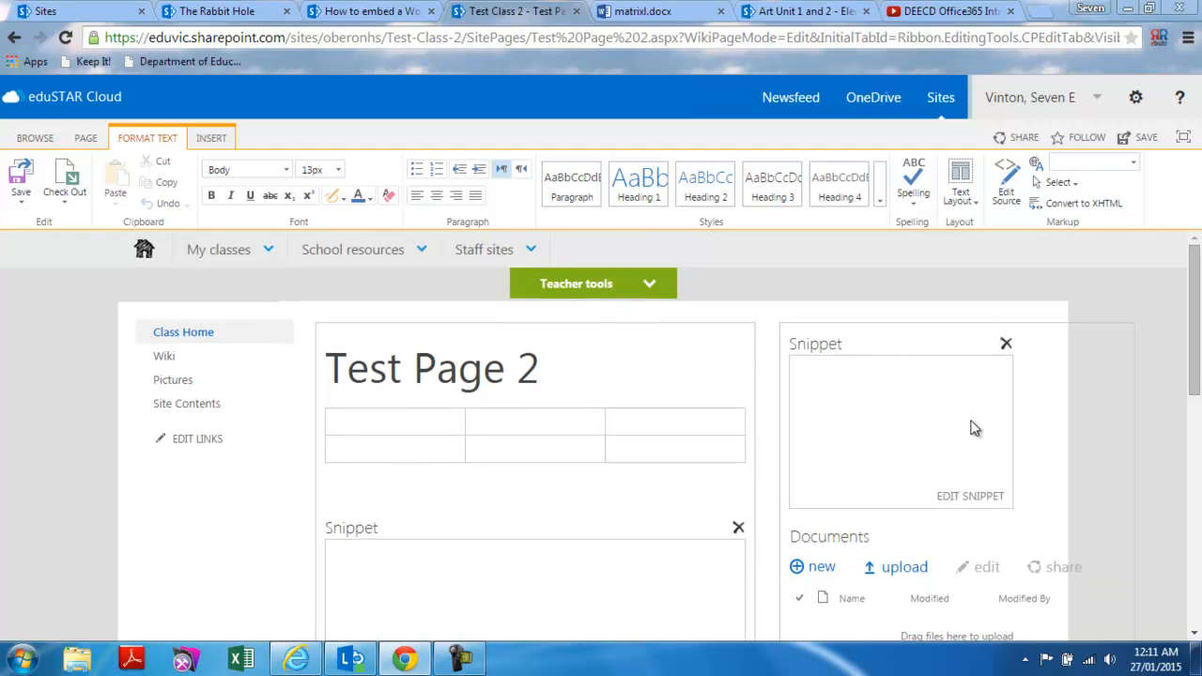
{"action": "left_click", "coordinate": [968, 498]}
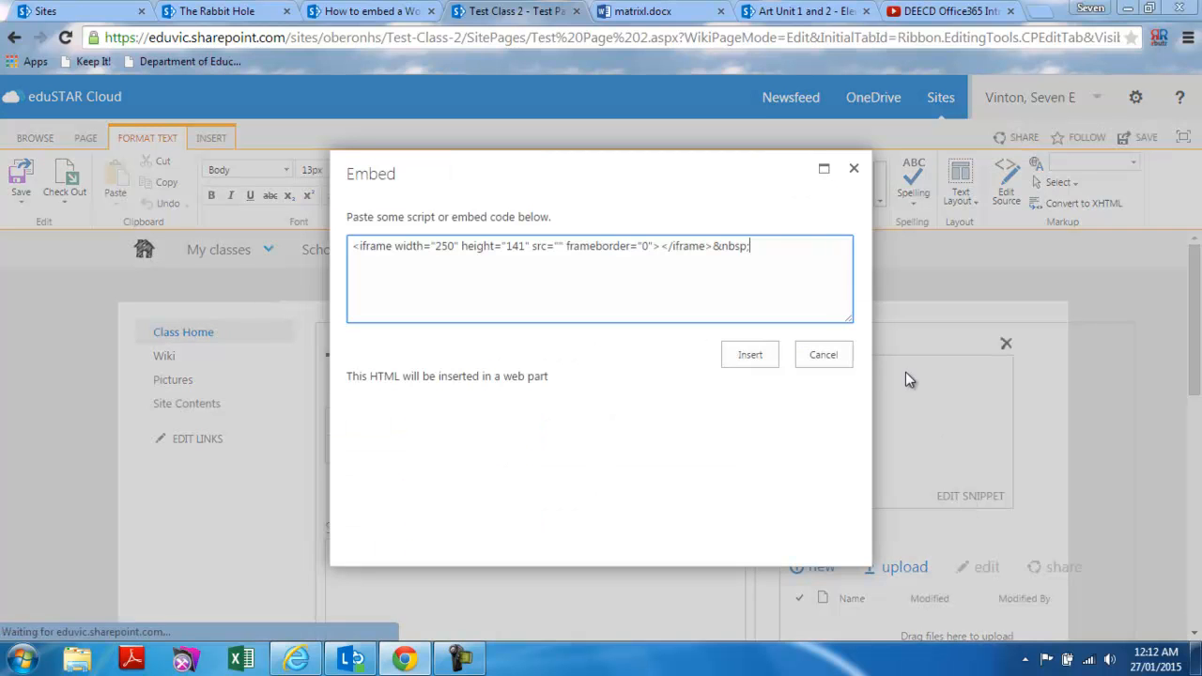
{"action": "left_click", "coordinate": [753, 362]}
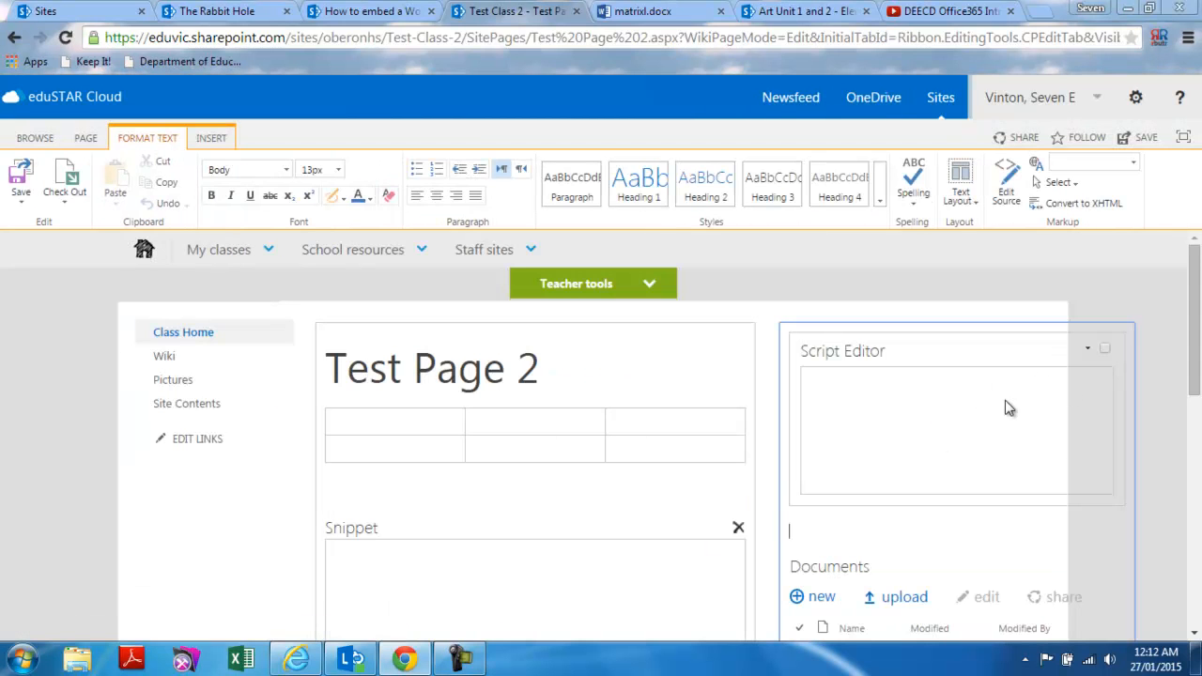
Step: Permanently delete the Script Editor web part above the Documents list
{"action": "scroll", "coordinate": [1170, 488], "scroll_direction": "down", "scroll_amount": 2}
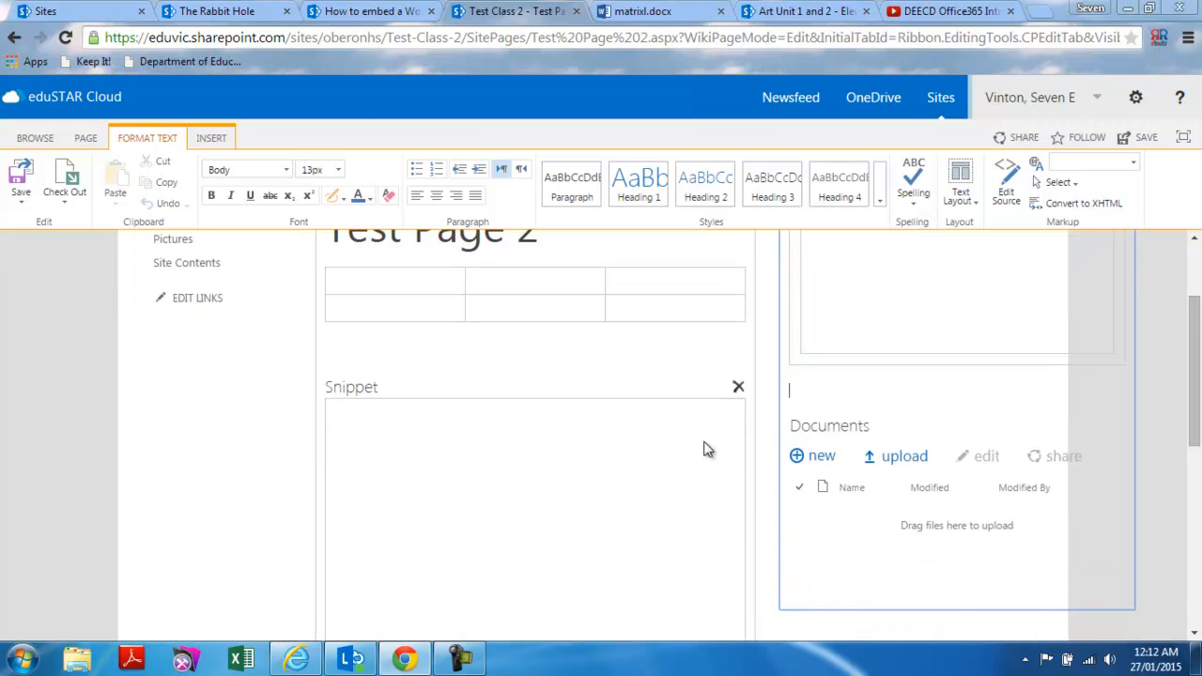
{"action": "scroll", "coordinate": [1057, 349], "scroll_direction": "up", "scroll_amount": 2}
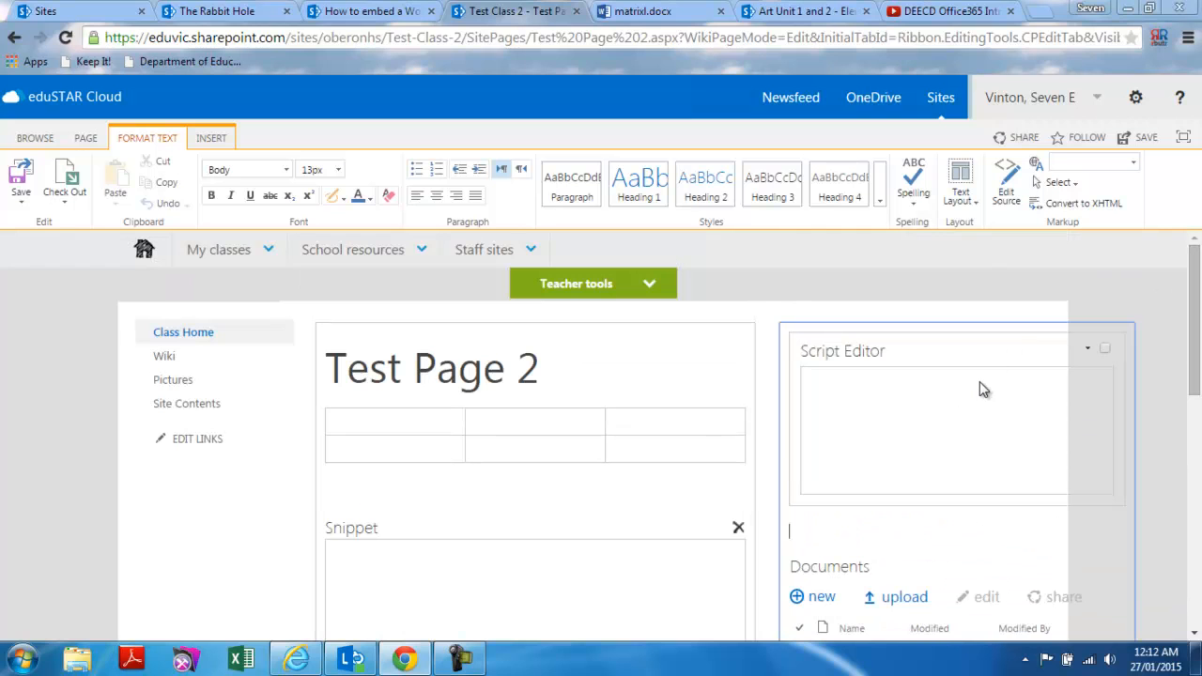
{"action": "left_click", "coordinate": [1088, 349]}
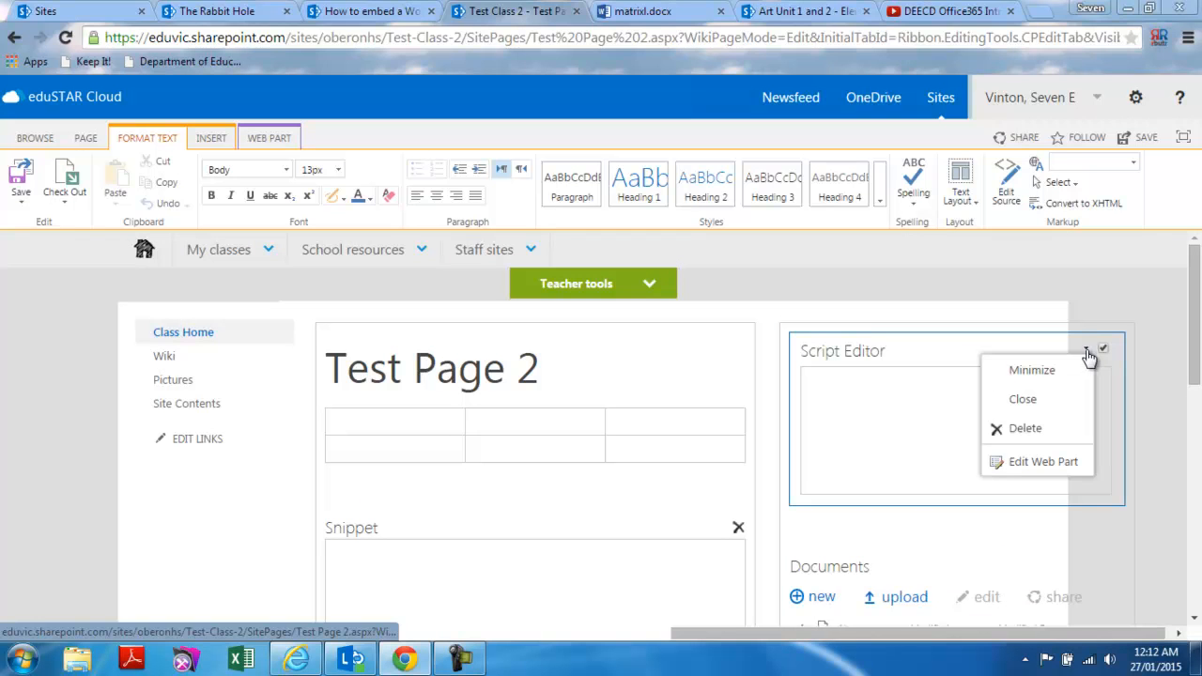
{"action": "left_click", "coordinate": [1039, 432]}
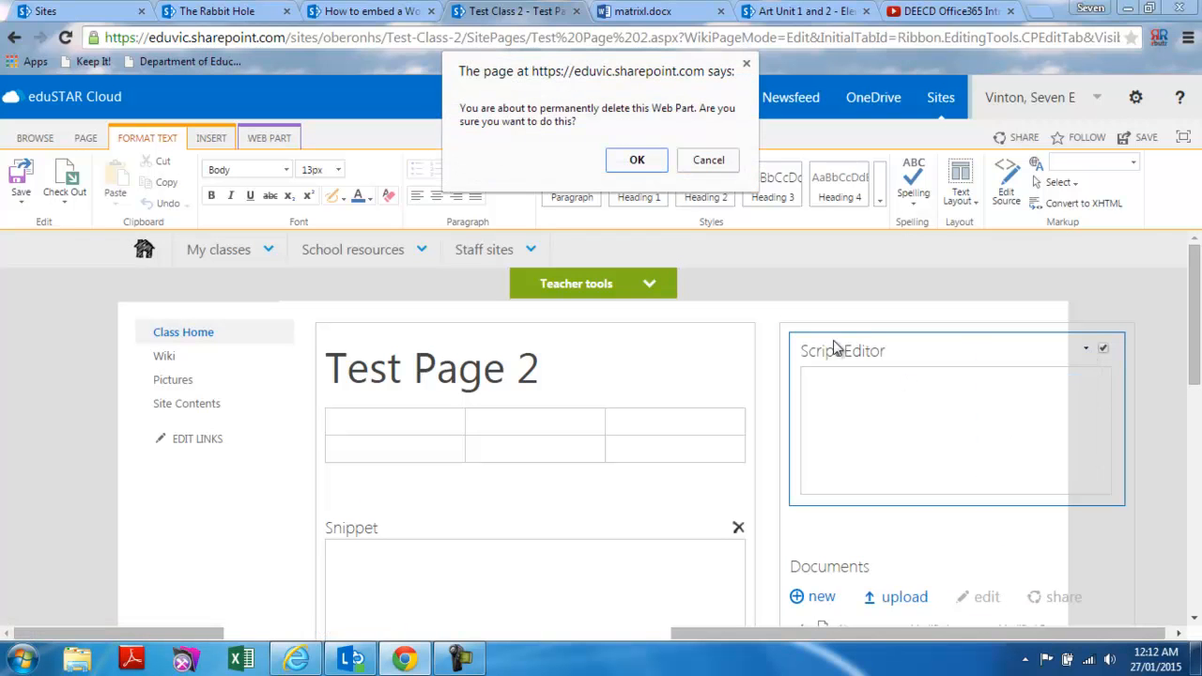
{"action": "left_click", "coordinate": [637, 159]}
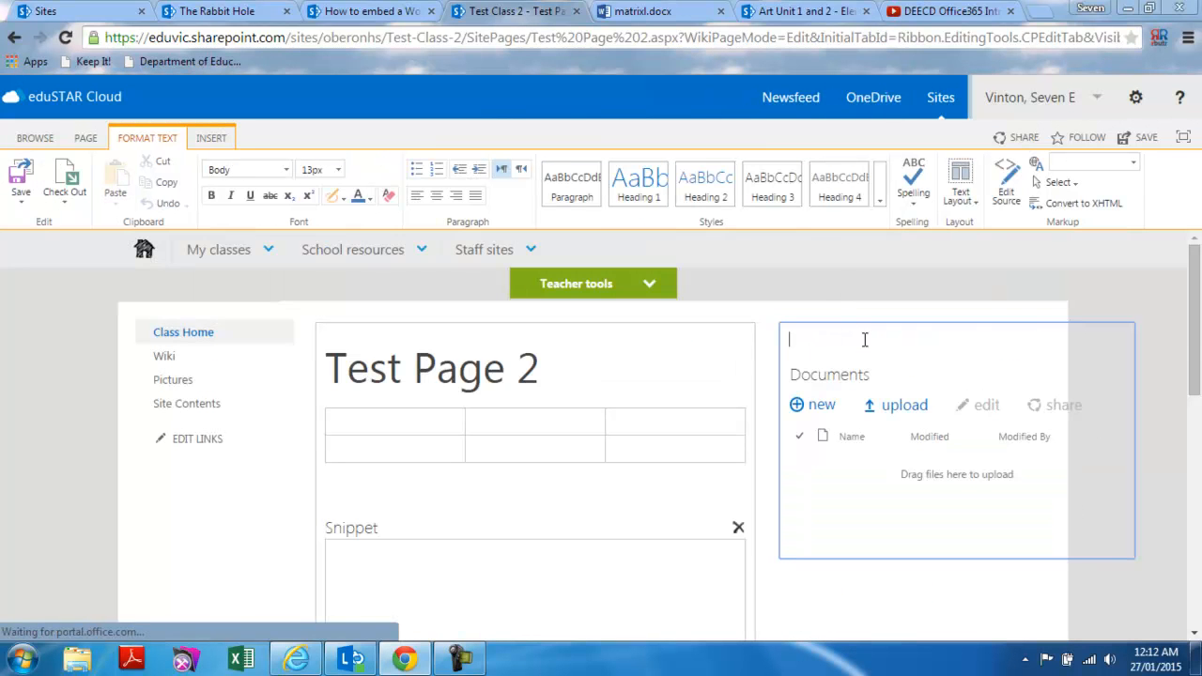
Step: Embed the YouTube video again above the Documents list, using the 250 × 141 iframe code from its YouTube page
{"action": "mouse_move", "coordinate": [1196, 346]}
{"action": "left_mouse_down"}
{"action": "mouse_move", "coordinate": [1196, 376]}
{"action": "mouse_move", "coordinate": [1195, 346]}
{"action": "left_mouse_up"}
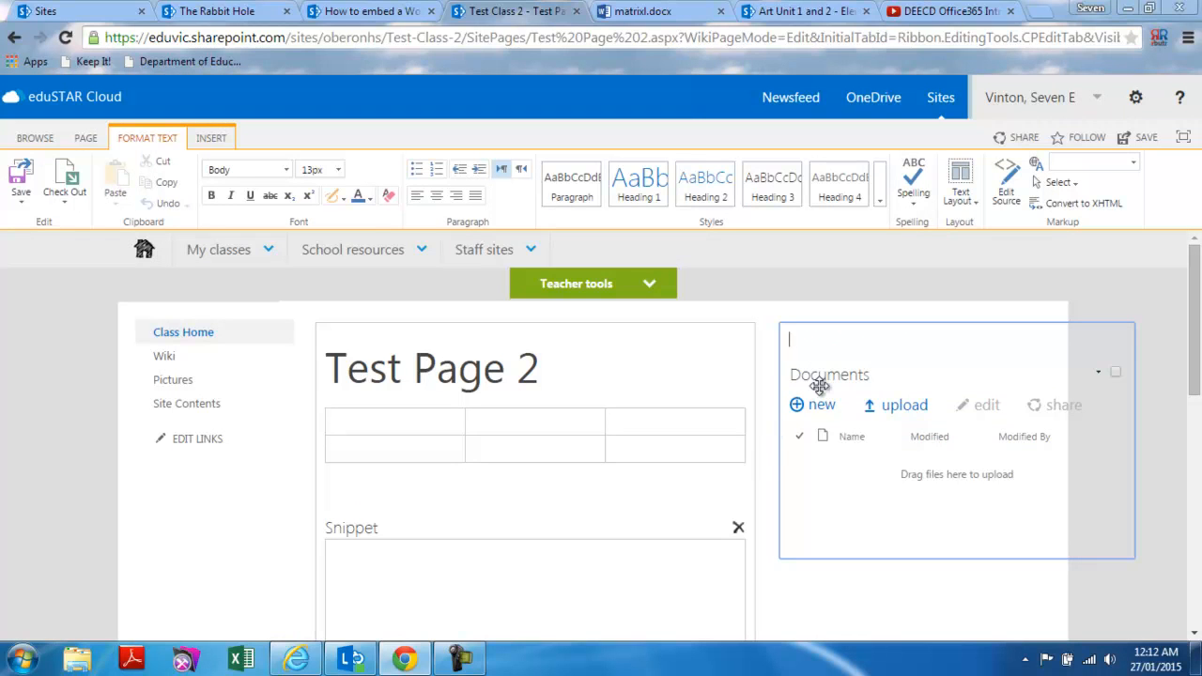
{"action": "left_click", "coordinate": [861, 344]}
{"action": "left_click", "coordinate": [921, 13]}
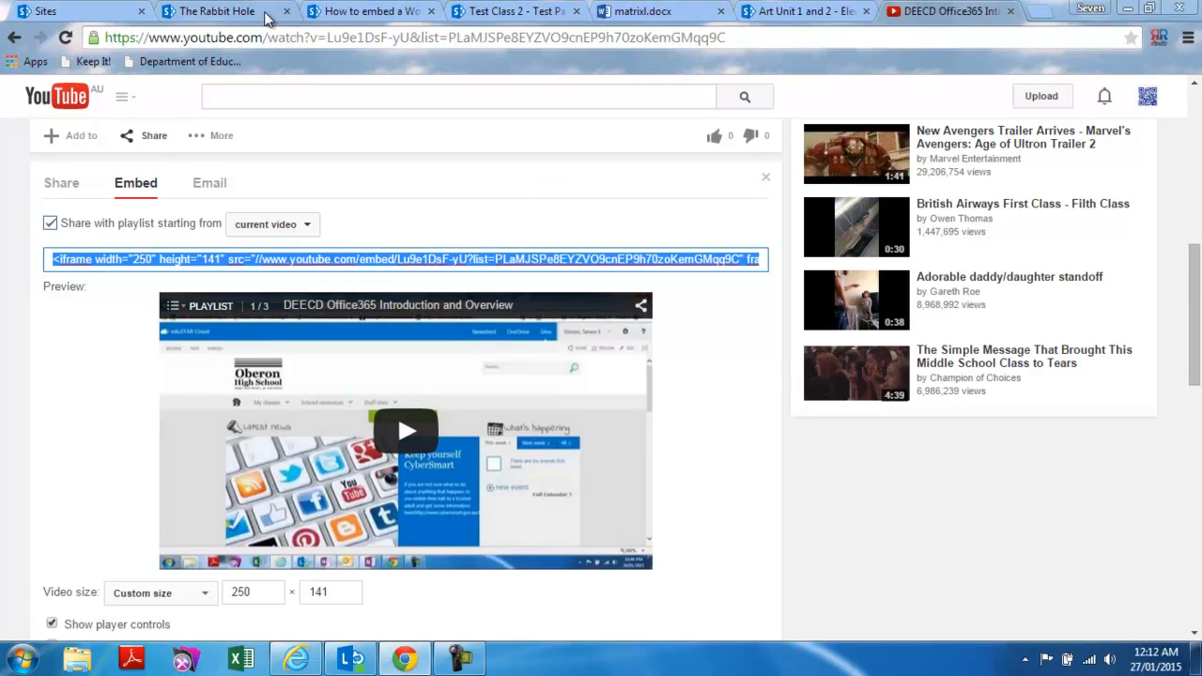
{"action": "left_click", "coordinate": [507, 12]}
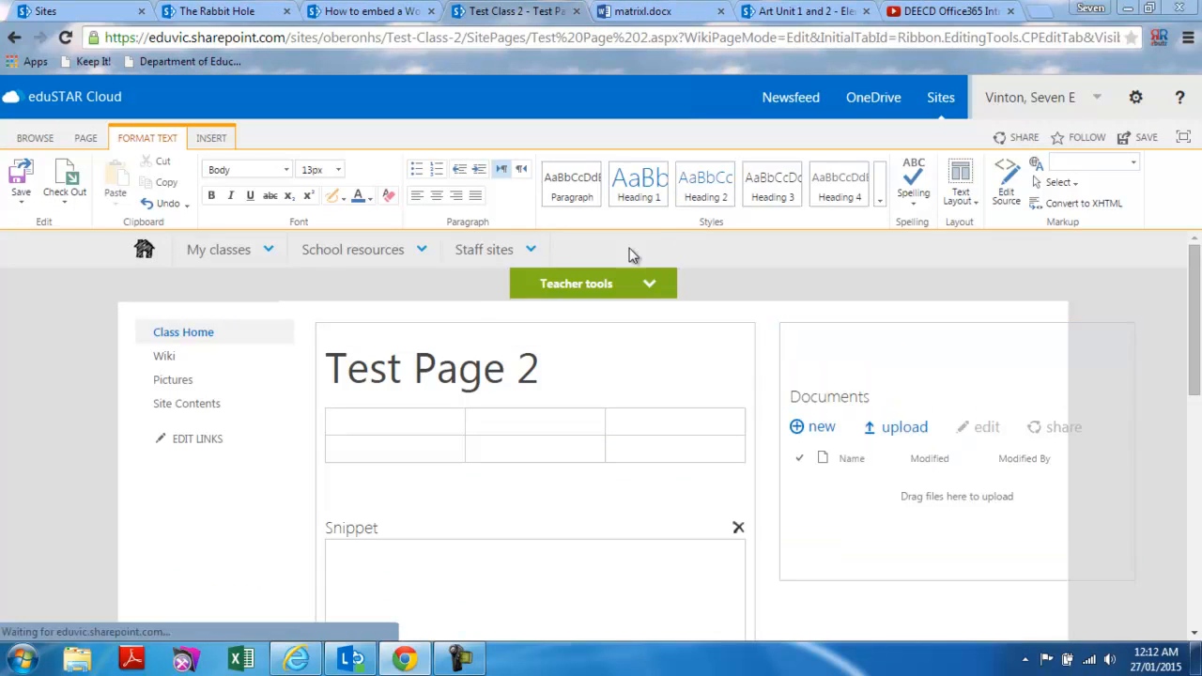
{"action": "left_click", "coordinate": [226, 139]}
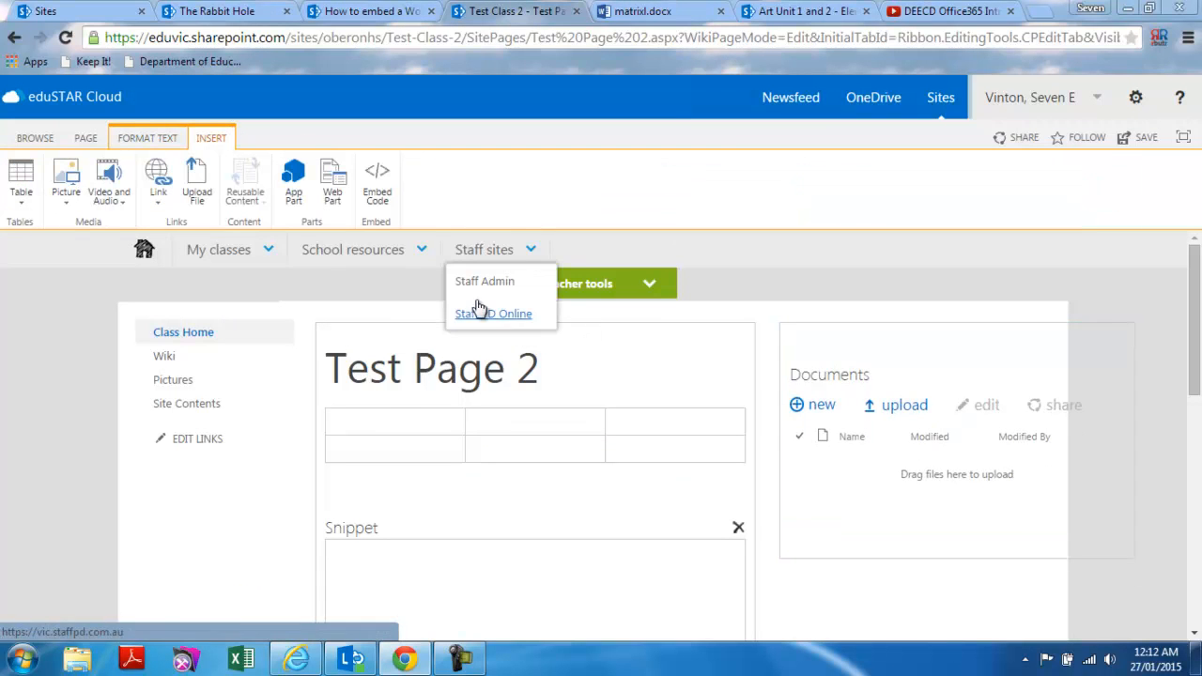
{"action": "left_click", "coordinate": [385, 192]}
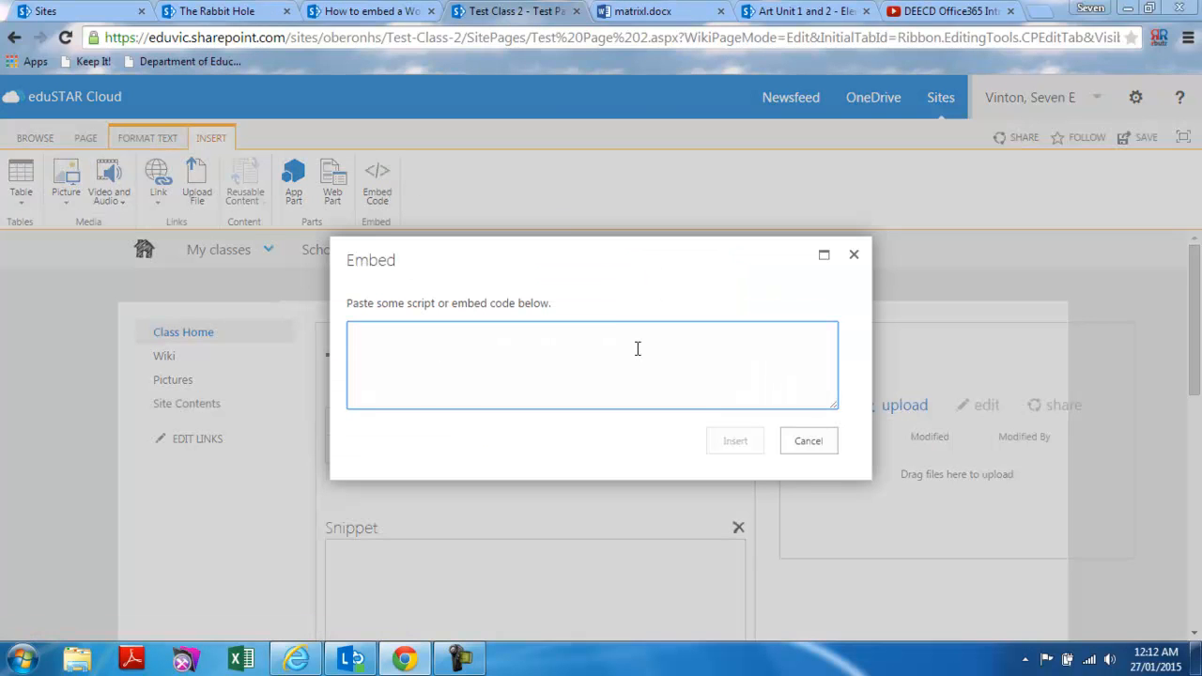
{"action": "type", "text": "<iframe width=\"250\" height=\"141\" src=\"//www.youtube.com/embed/Lu9e1DsF-yU?list=PLaMJSPe8EYZVO9cnEP9h70zoKemGMqq9C\" frameborder=\"0\" allowfullscreen></iframe>"}
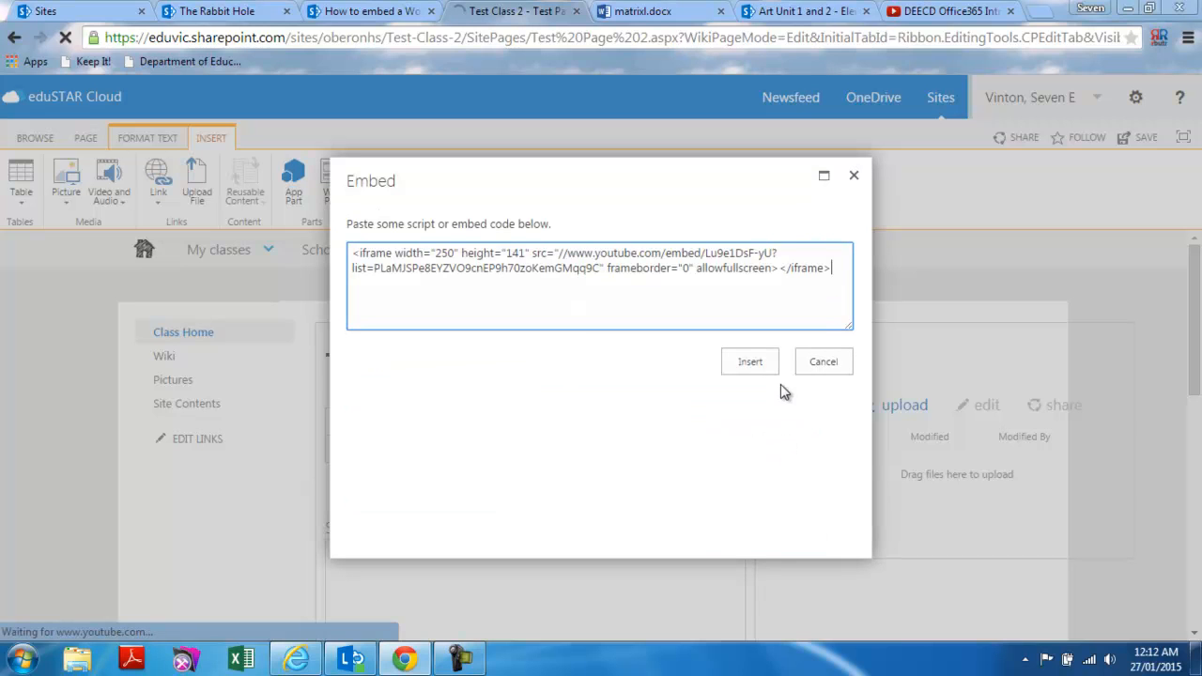
{"action": "left_click", "coordinate": [762, 366]}
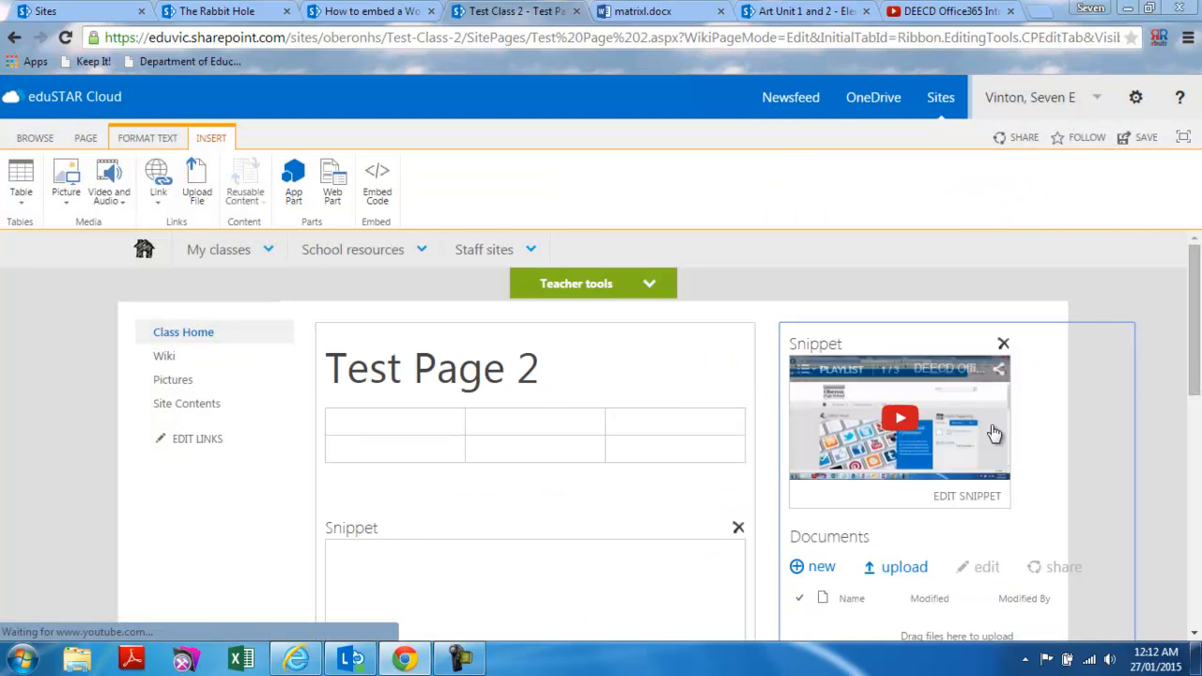
Step: Delete the blank Word document snippet from the left column and place the cursor below the table
{"action": "scroll", "coordinate": [1175, 367], "scroll_direction": "down", "scroll_amount": 2}
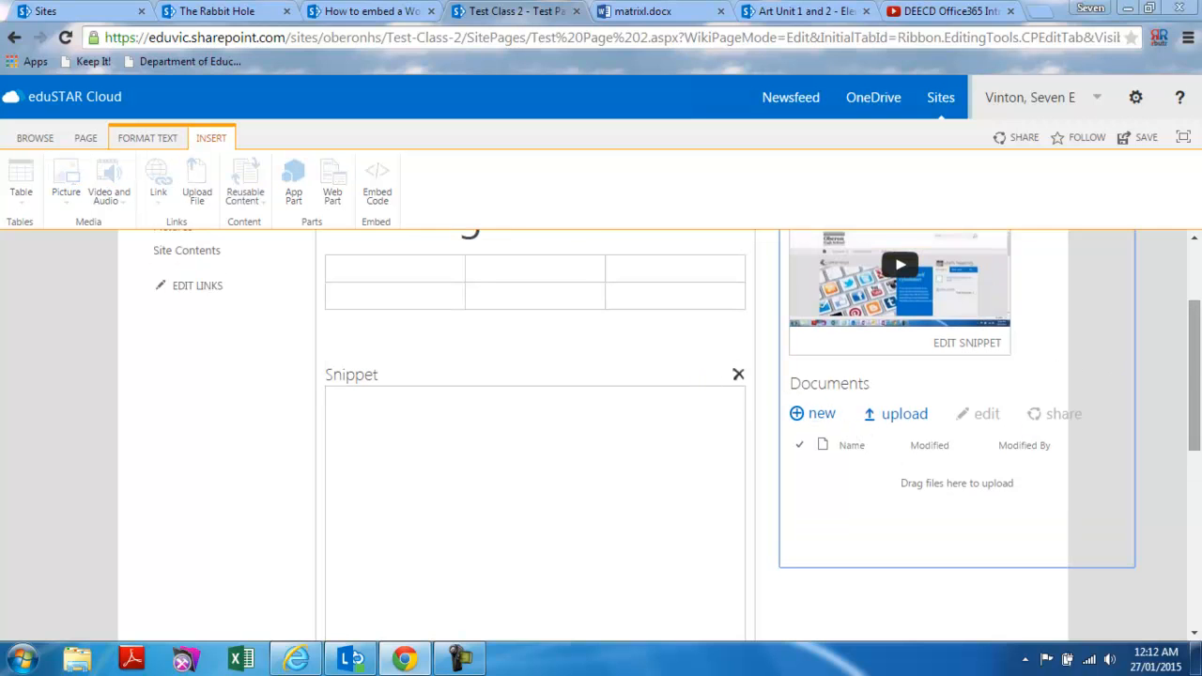
{"action": "scroll", "coordinate": [1197, 399], "scroll_direction": "down", "scroll_amount": 1}
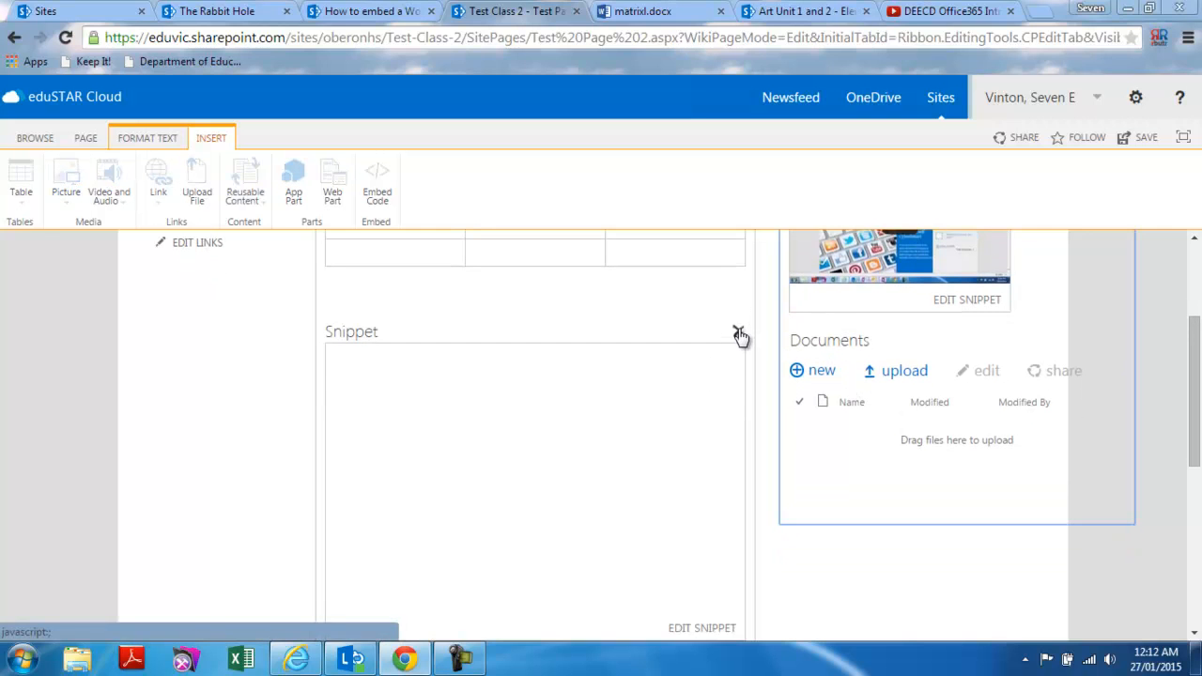
{"action": "left_click", "coordinate": [739, 333]}
{"action": "scroll", "coordinate": [1195, 386], "scroll_direction": "up", "scroll_amount": 3}
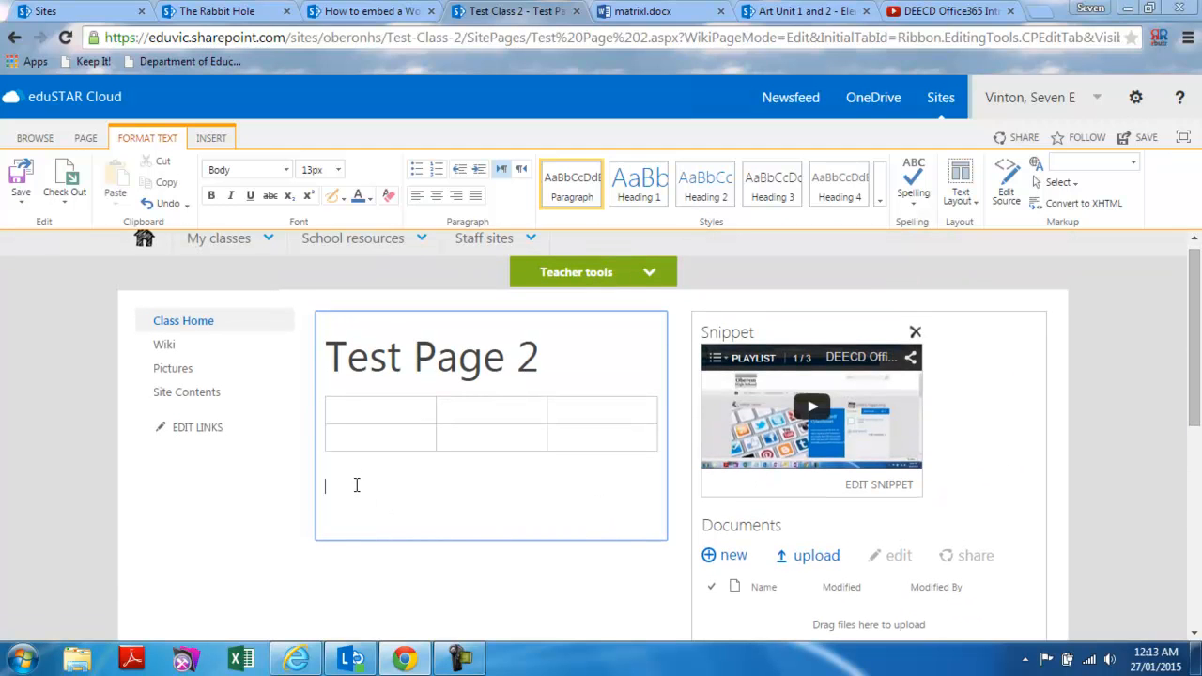
Step: Embed matrixl.docx again below the table, using the 476 × 288 px iframe code from its Word Online embed settings
{"action": "left_click", "coordinate": [212, 138]}
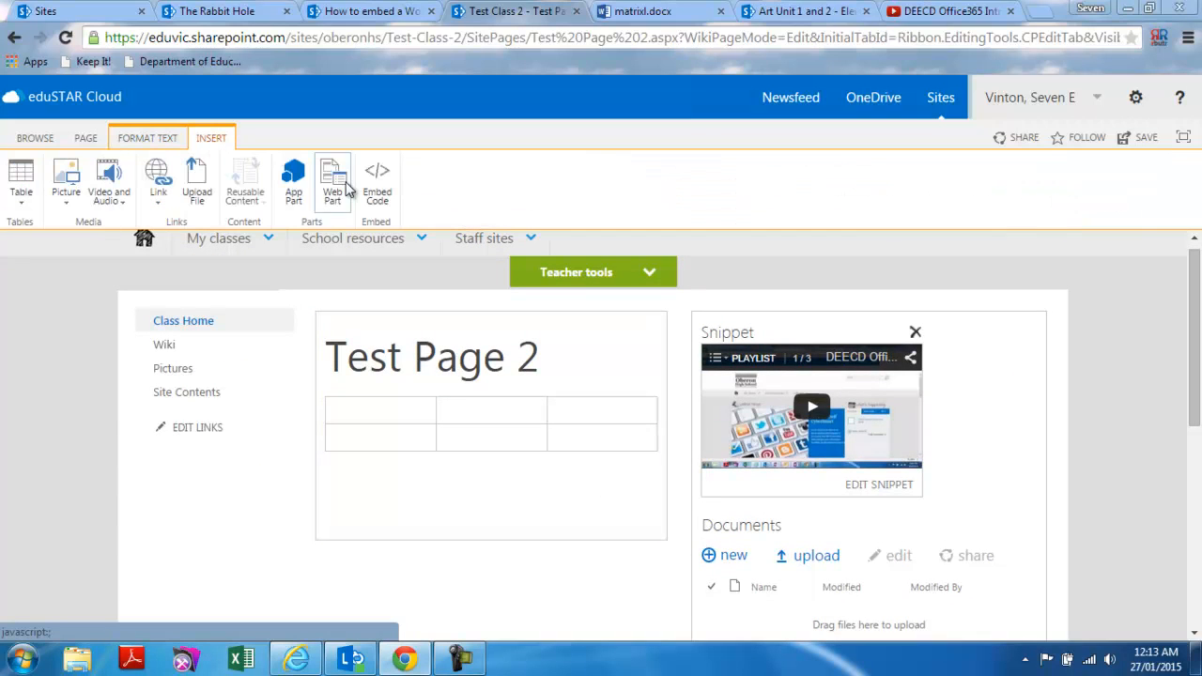
{"action": "left_click", "coordinate": [377, 183]}
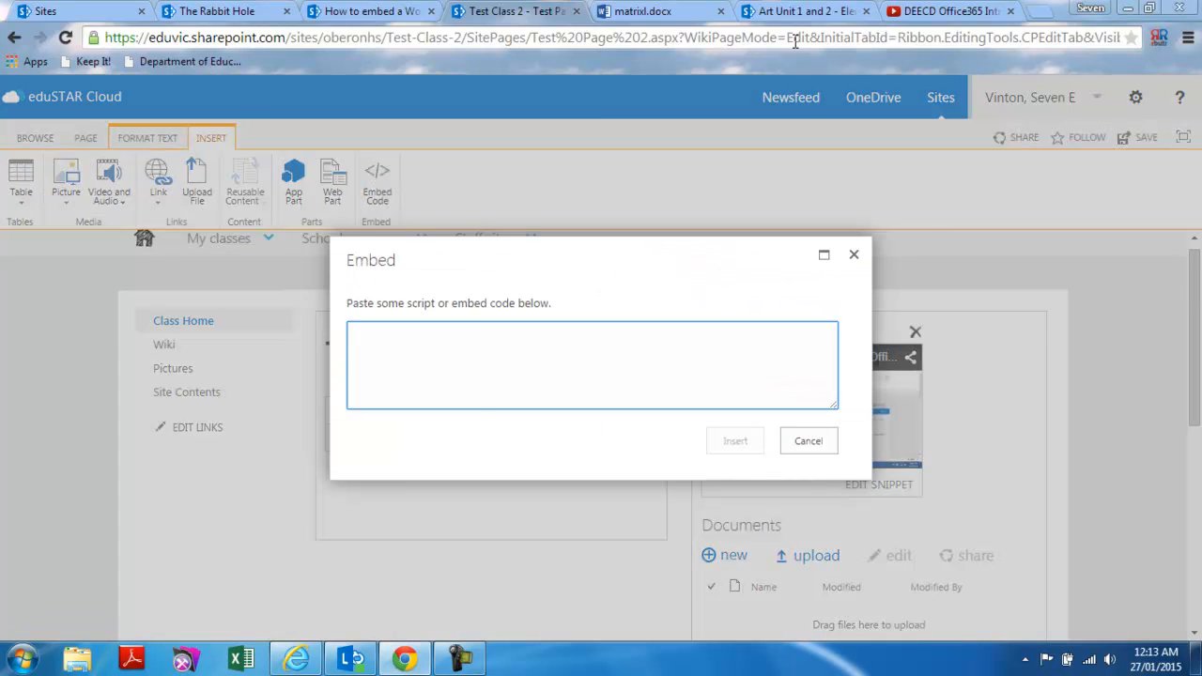
{"action": "left_click", "coordinate": [673, 13]}
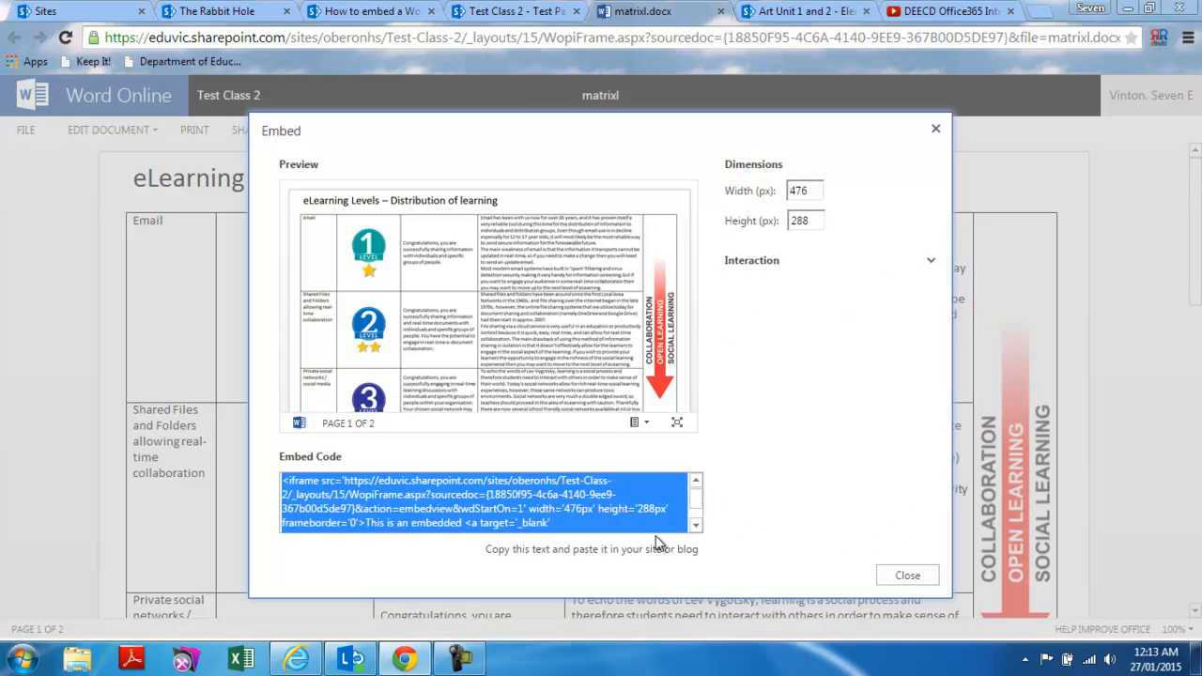
{"action": "left_click", "coordinate": [908, 576]}
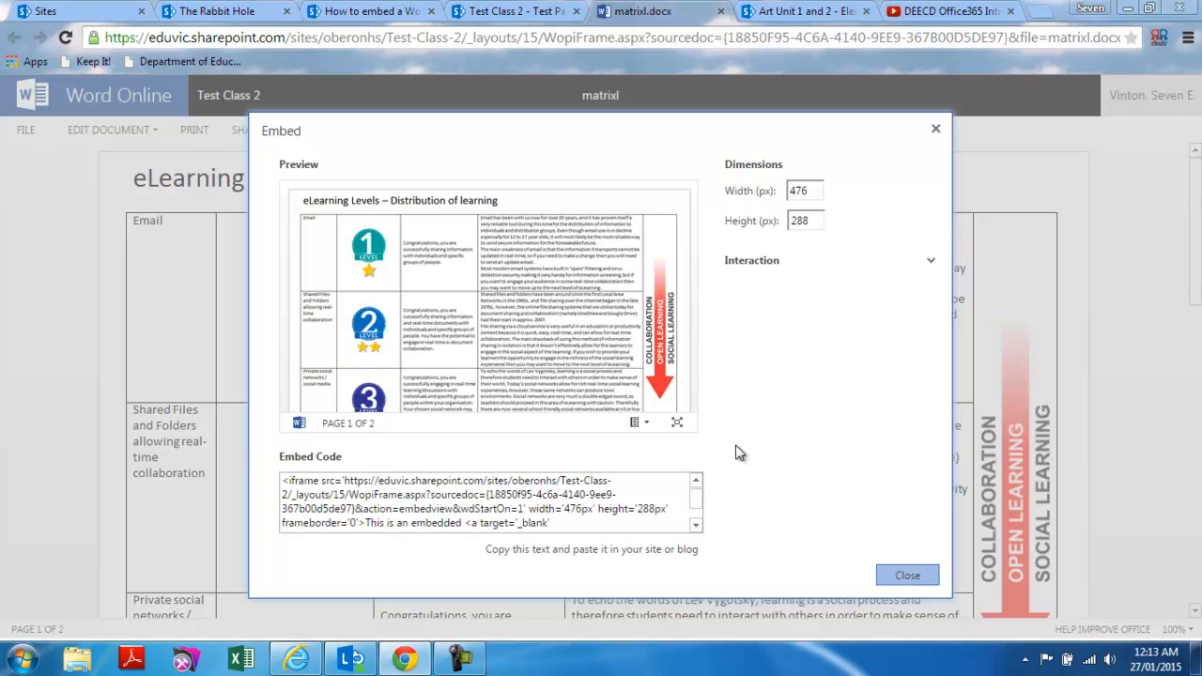
{"action": "left_click", "coordinate": [484, 15]}
{"action": "type", "text": "<iframe src='https://eduvic.sharepoint.com/sites/oberonhs/Test-Class-2/_layouts/15/WopiFrame.aspx?sourcedoc={18850f95-4c6a-4140-9ee9-367b00d5de97}&action=embedview&wdStartOn=1' width='476px' height='288px' frameborder='0'>This is an embedded <a target='_blank' href='http://office.com'>Microsoft Office</a> document, powered by <a target='_blank' href='http://office.com/webapps'>Office Online</a>.</iframe>"}
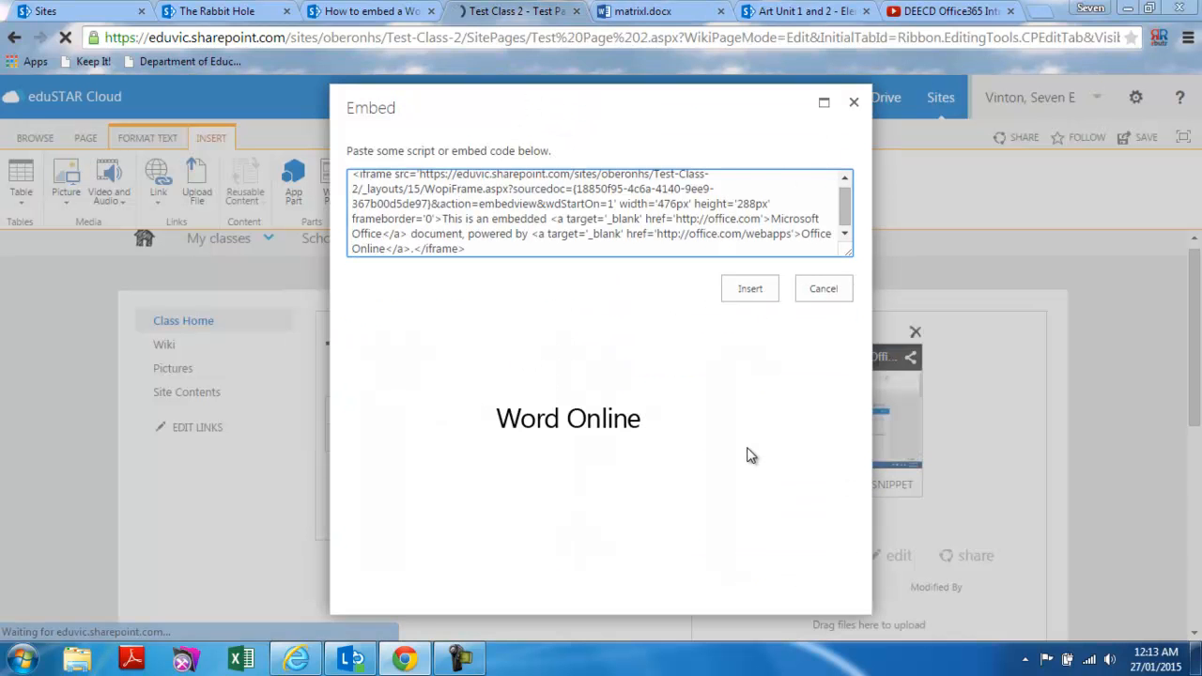
{"action": "left_click", "coordinate": [751, 292]}
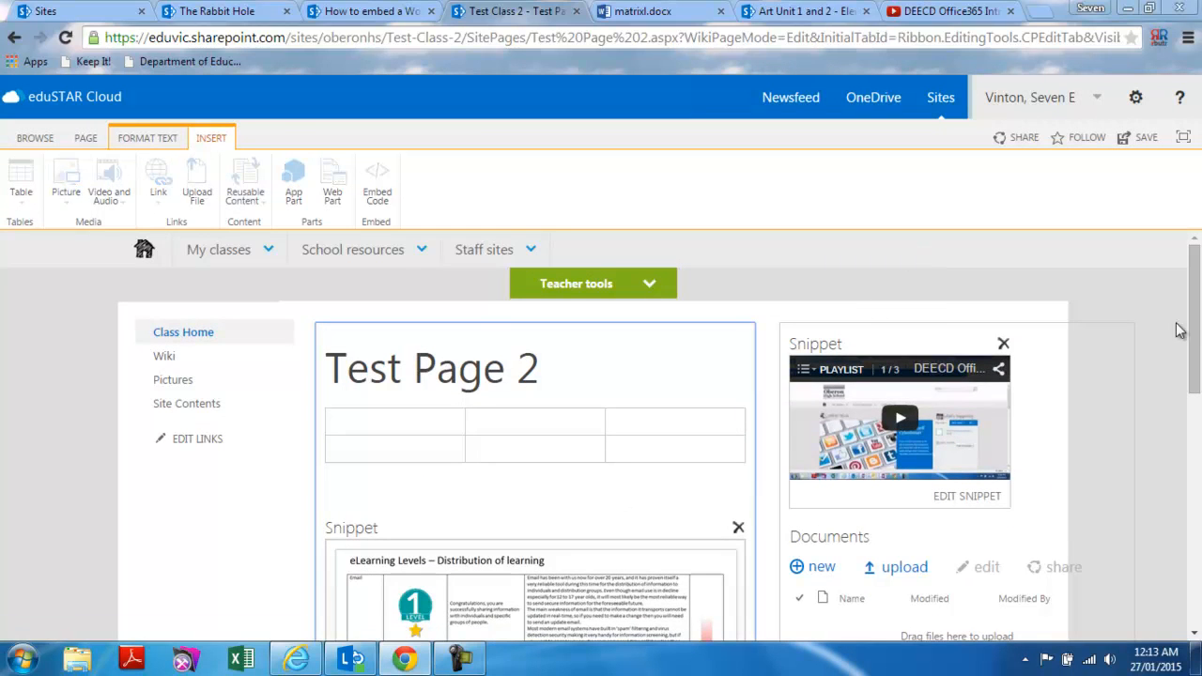
Step: Save the wiki page and look over the embedded document, video and Documents list on it
{"action": "scroll", "coordinate": [1191, 294], "scroll_direction": "down", "scroll_amount": 2}
{"action": "scroll", "coordinate": [1191, 294], "scroll_direction": "up", "scroll_amount": 2}
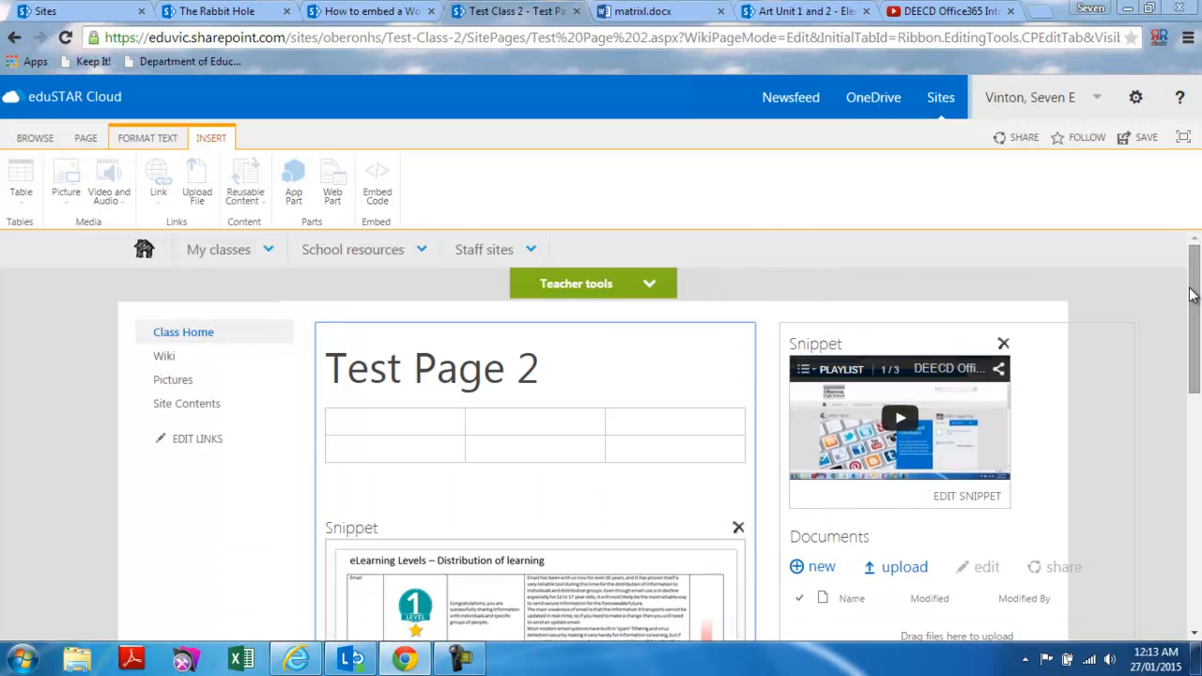
{"action": "left_click", "coordinate": [1143, 142]}
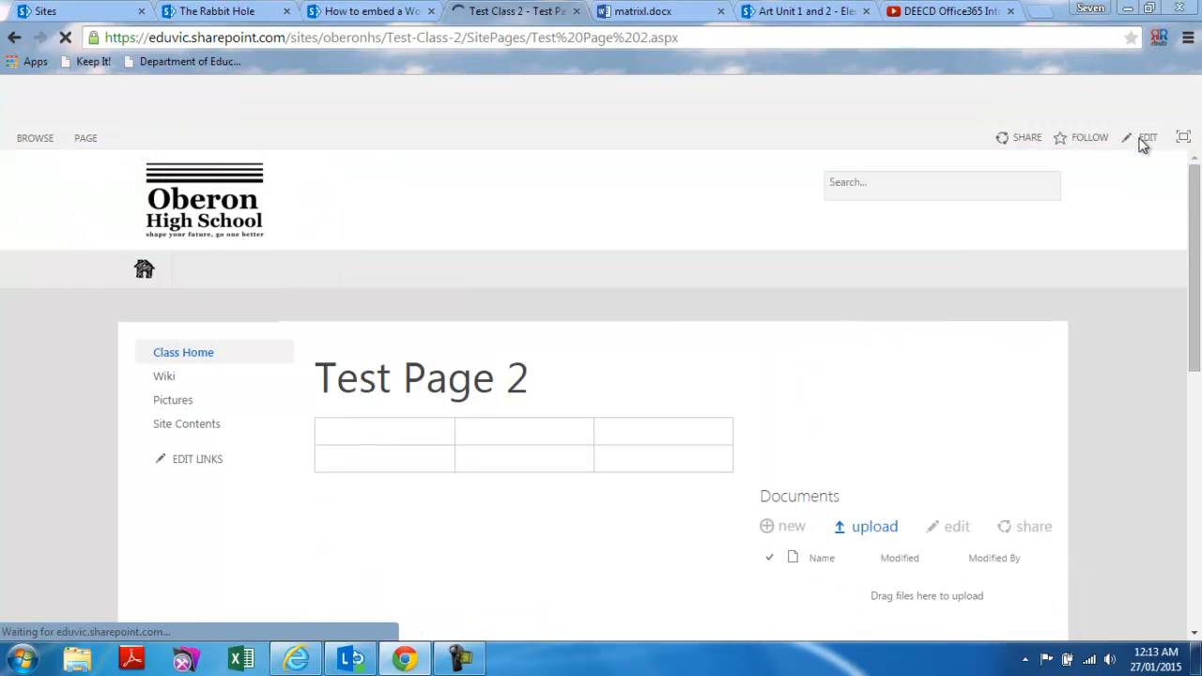
{"action": "mouse_move", "coordinate": [1196, 257]}
{"action": "left_mouse_down"}
{"action": "mouse_move", "coordinate": [1197, 370]}
{"action": "mouse_move", "coordinate": [1199, 279]}
{"action": "left_mouse_up"}
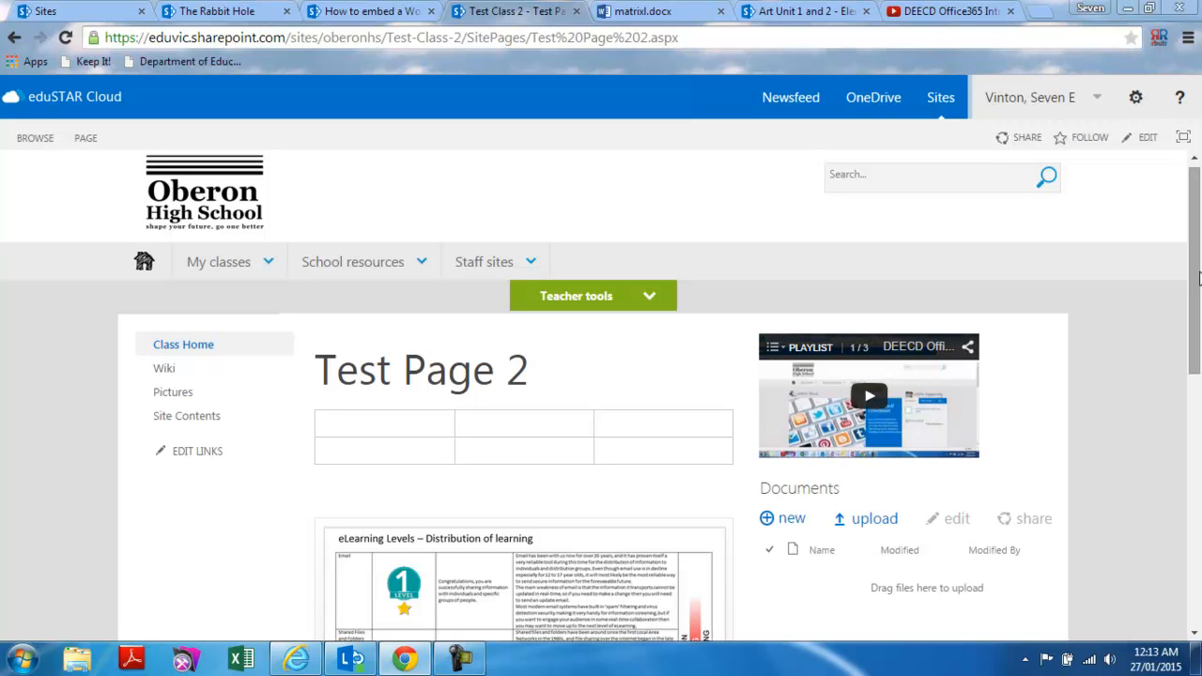
{"action": "left_click_drag", "start_coordinate": [1198, 271], "coordinate": [1198, 239]}
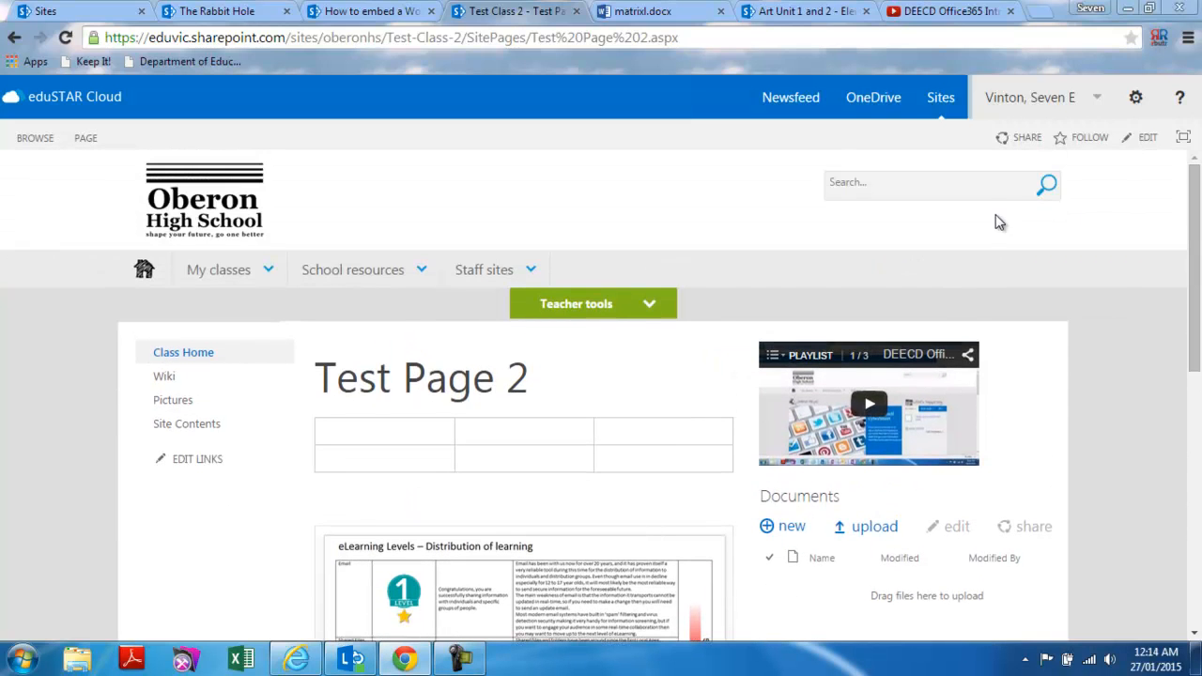